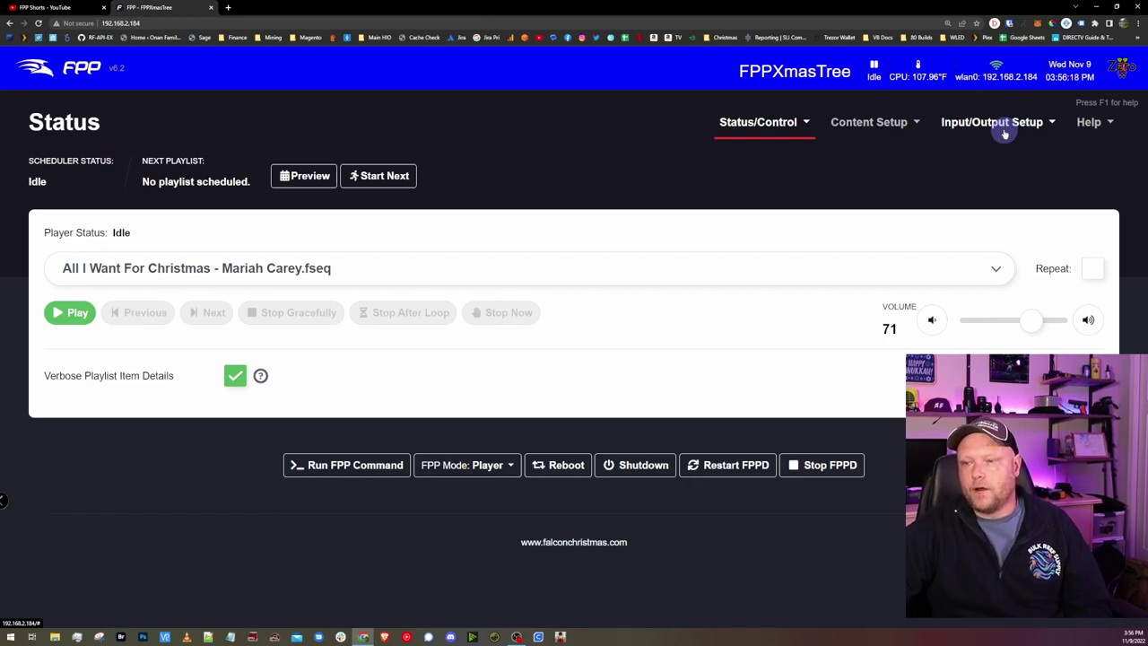
Go to Input/Output Setup > Pixel Overlay Models to see the Inside_Tree models
{"action": "left_click", "coordinate": [1005, 131]}
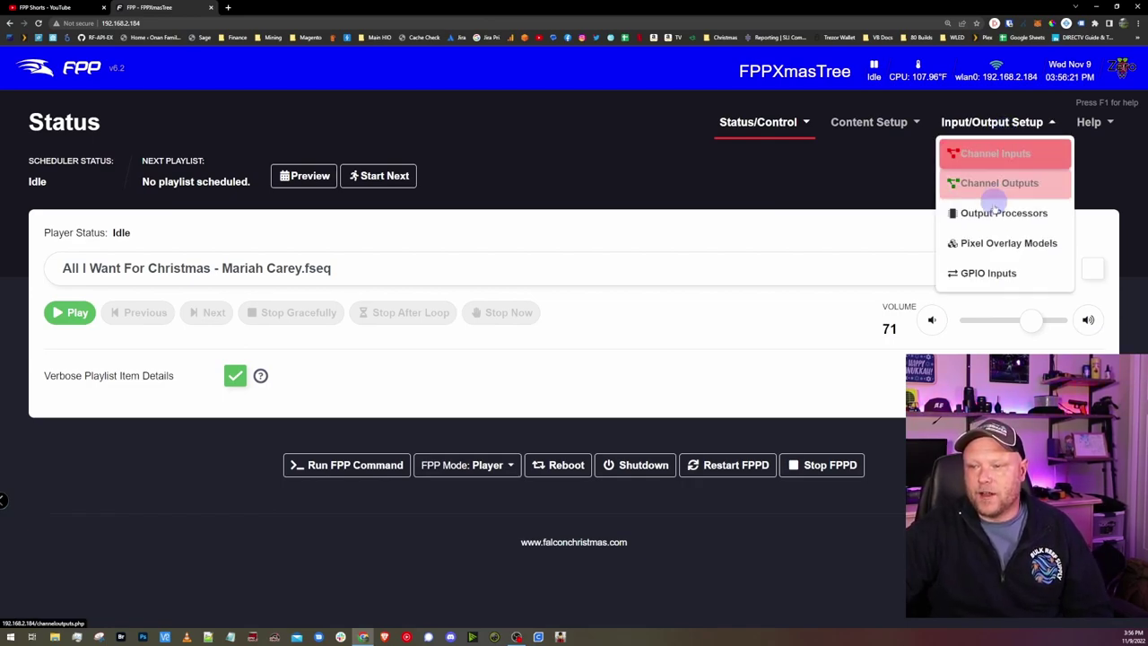
{"action": "left_click", "coordinate": [990, 255]}
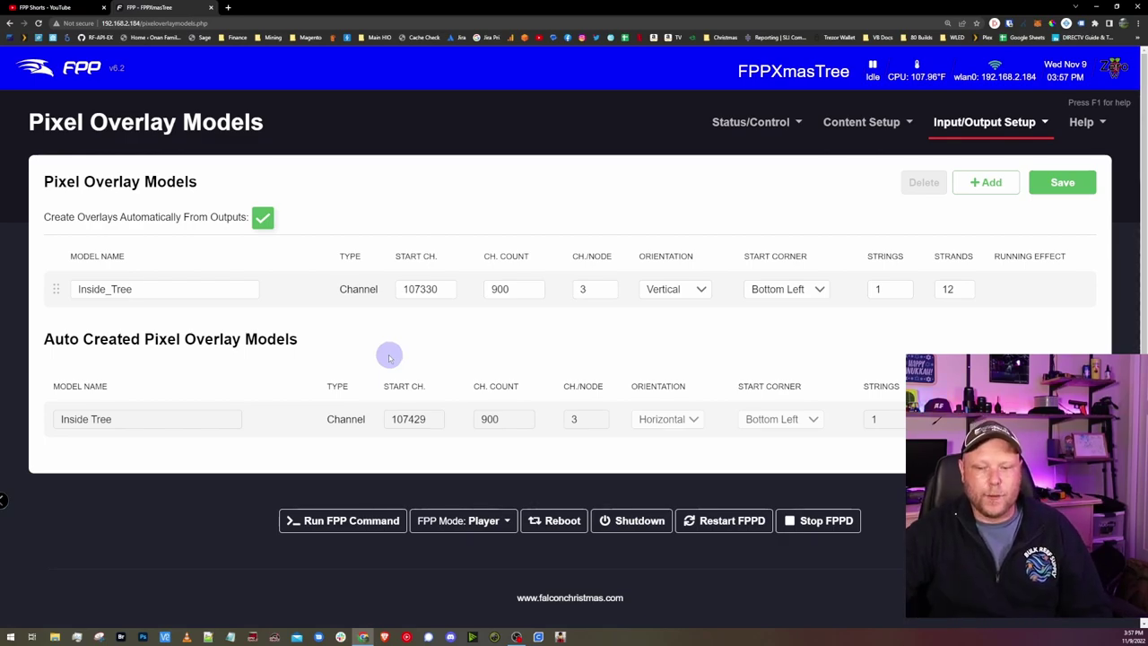
Start a Run FPP Command using the Overlay Model Effect command
{"action": "left_click", "coordinate": [305, 527]}
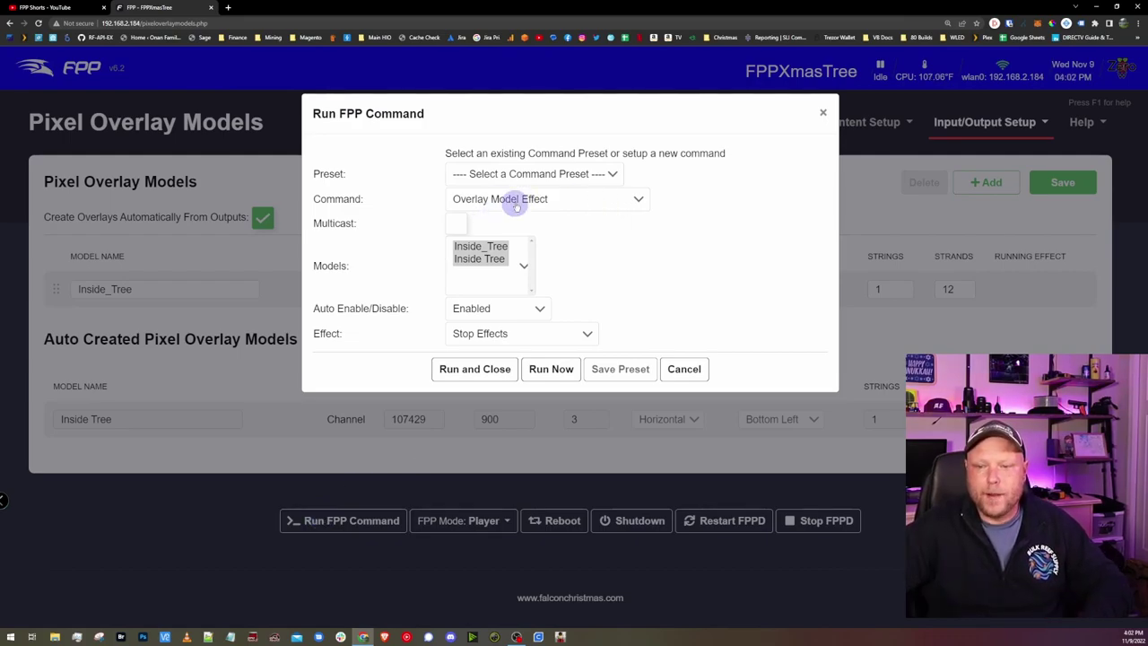
{"action": "left_click", "coordinate": [516, 207]}
{"action": "left_click", "coordinate": [566, 382]}
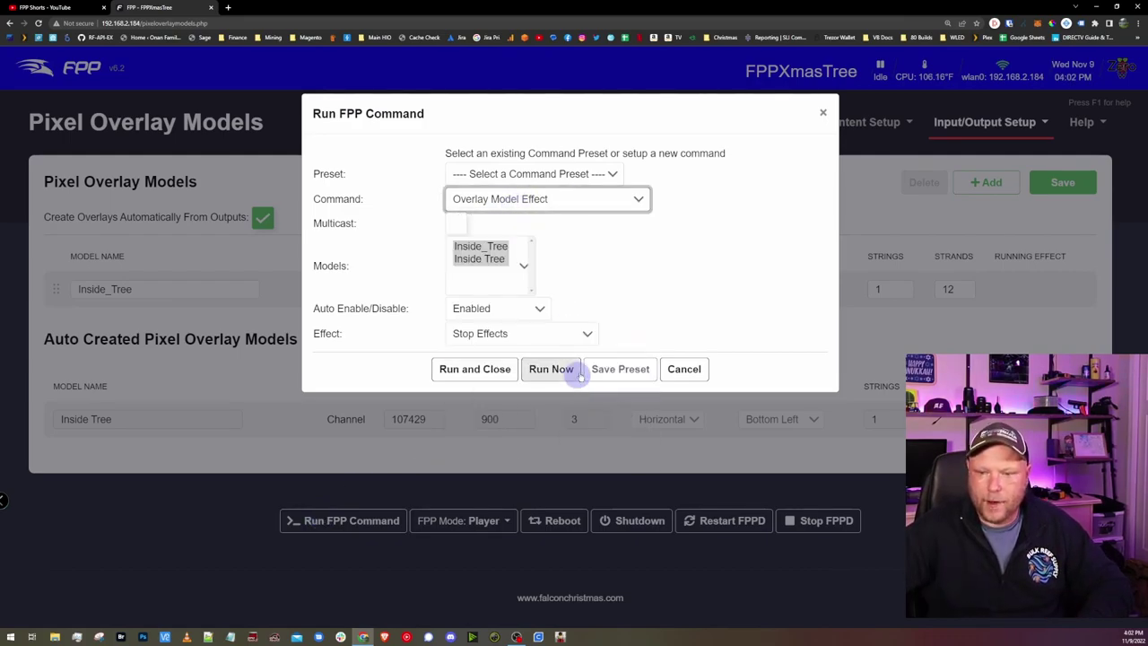
{"action": "left_click", "coordinate": [578, 375]}
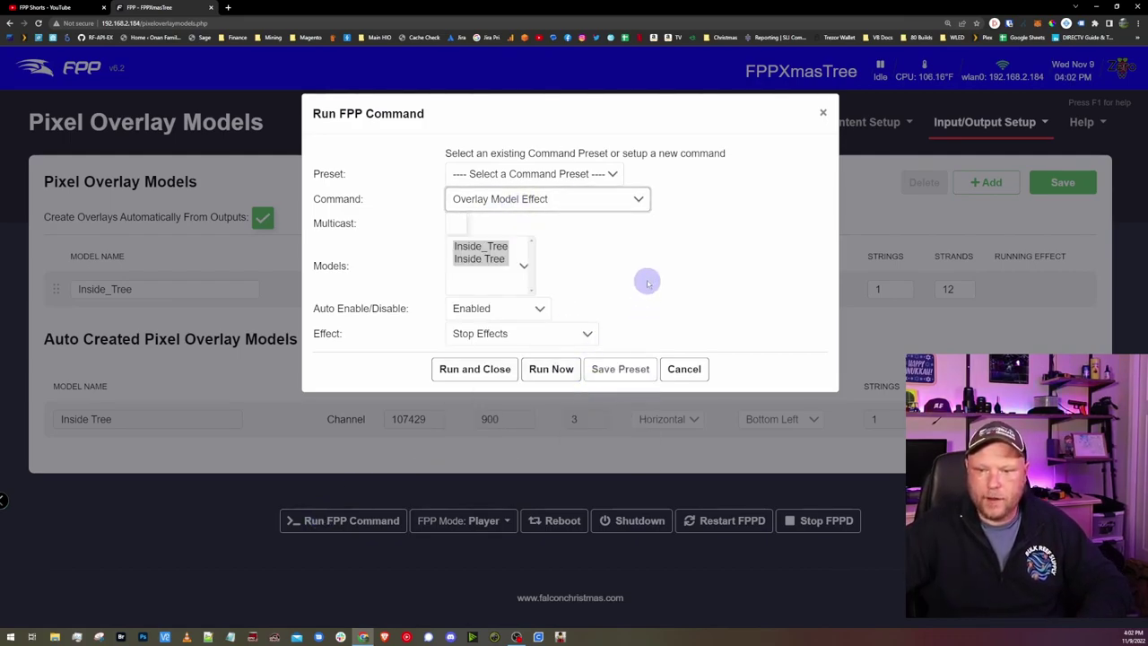
Target the Inside Tree model and bring up the list of effects
{"action": "left_click", "coordinate": [500, 262]}
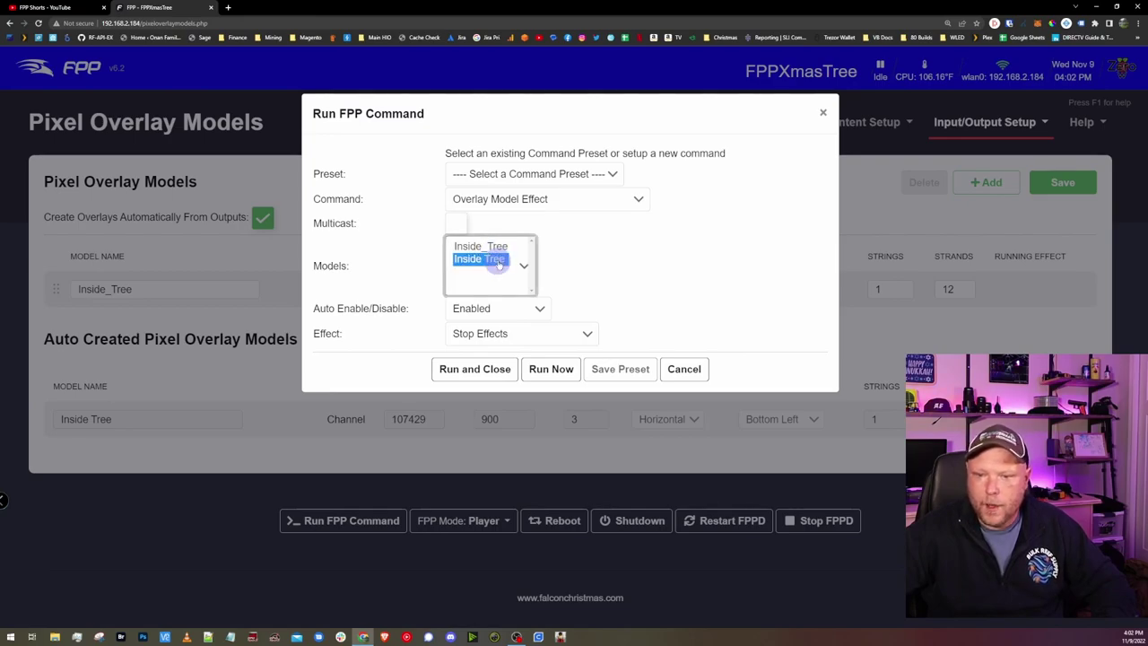
{"action": "left_click", "coordinate": [740, 254]}
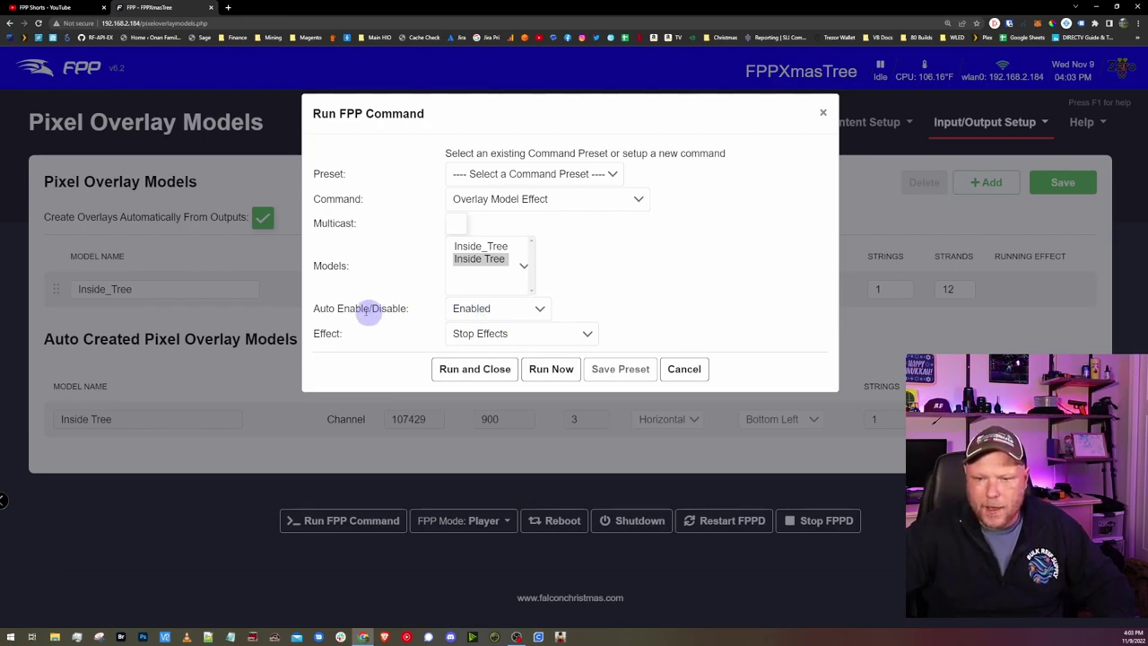
{"action": "left_click_drag", "start_coordinate": [325, 308], "coordinate": [363, 305]}
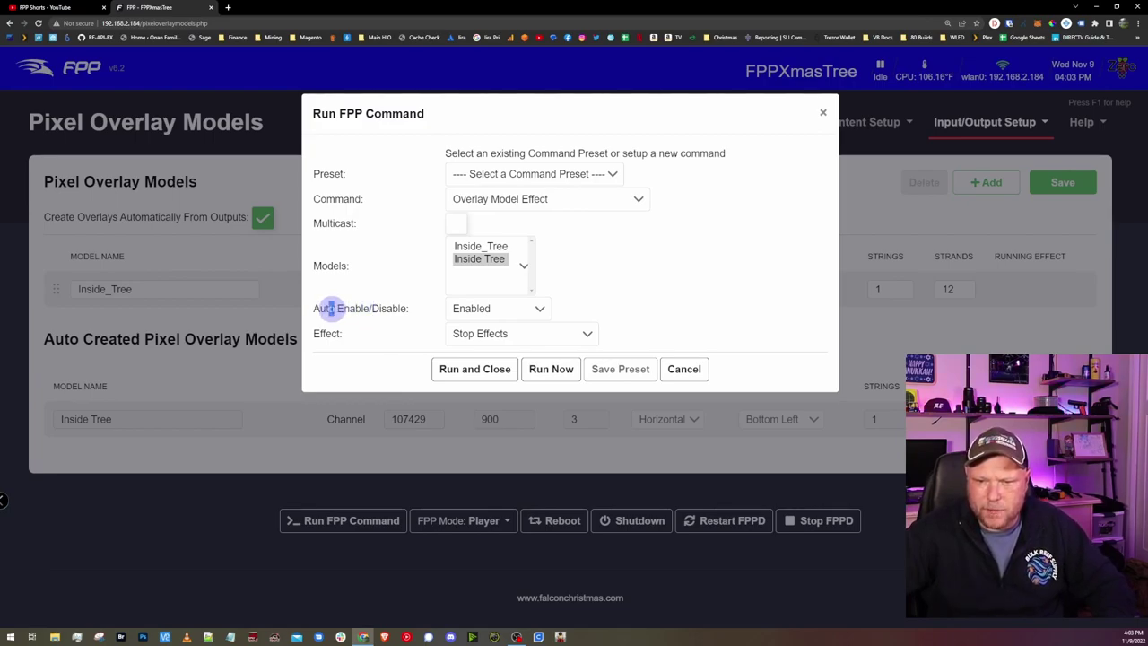
{"action": "mouse_move", "coordinate": [328, 308]}
{"action": "left_mouse_down"}
{"action": "mouse_move", "coordinate": [309, 312]}
{"action": "mouse_move", "coordinate": [338, 305]}
{"action": "left_mouse_up"}
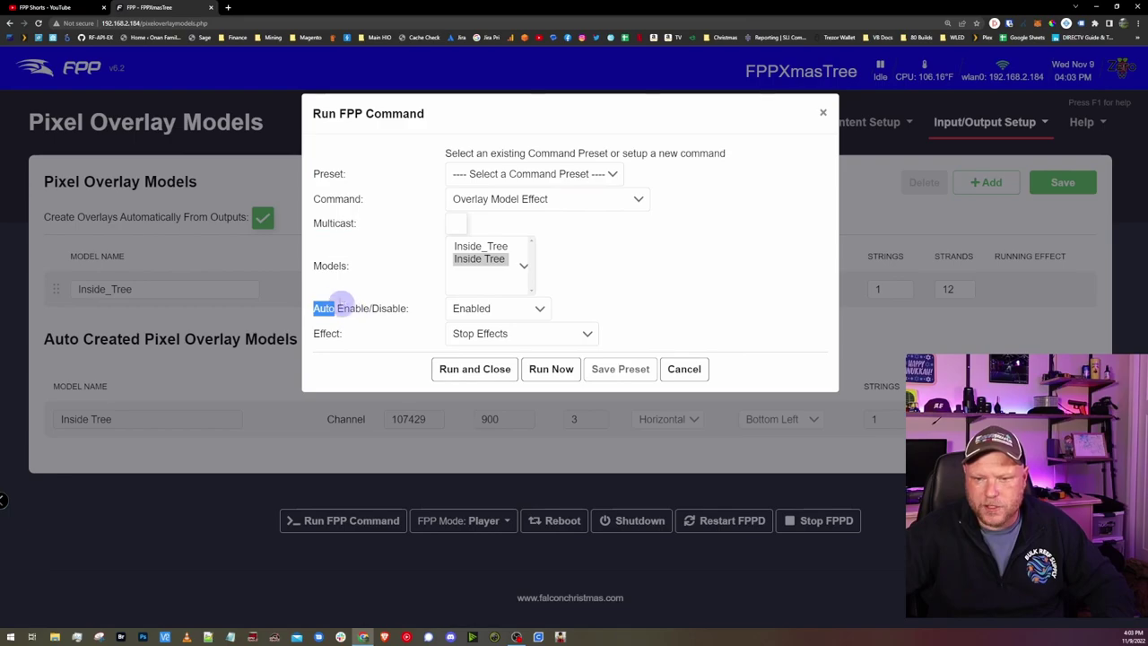
{"action": "left_click", "coordinate": [340, 305]}
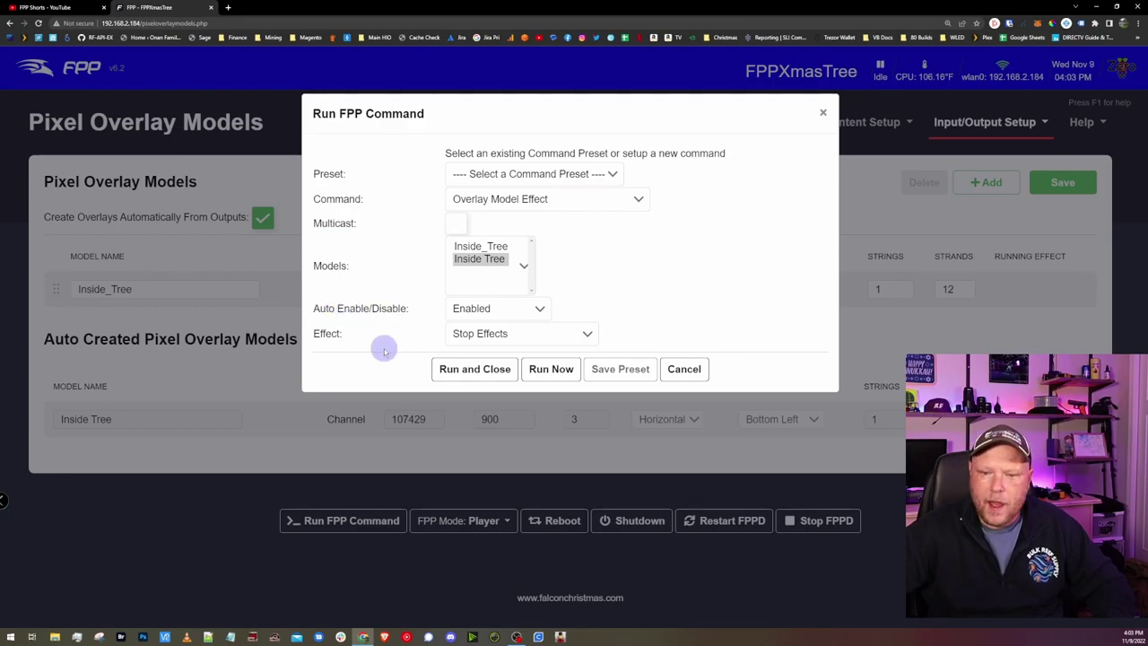
{"action": "left_click", "coordinate": [458, 332]}
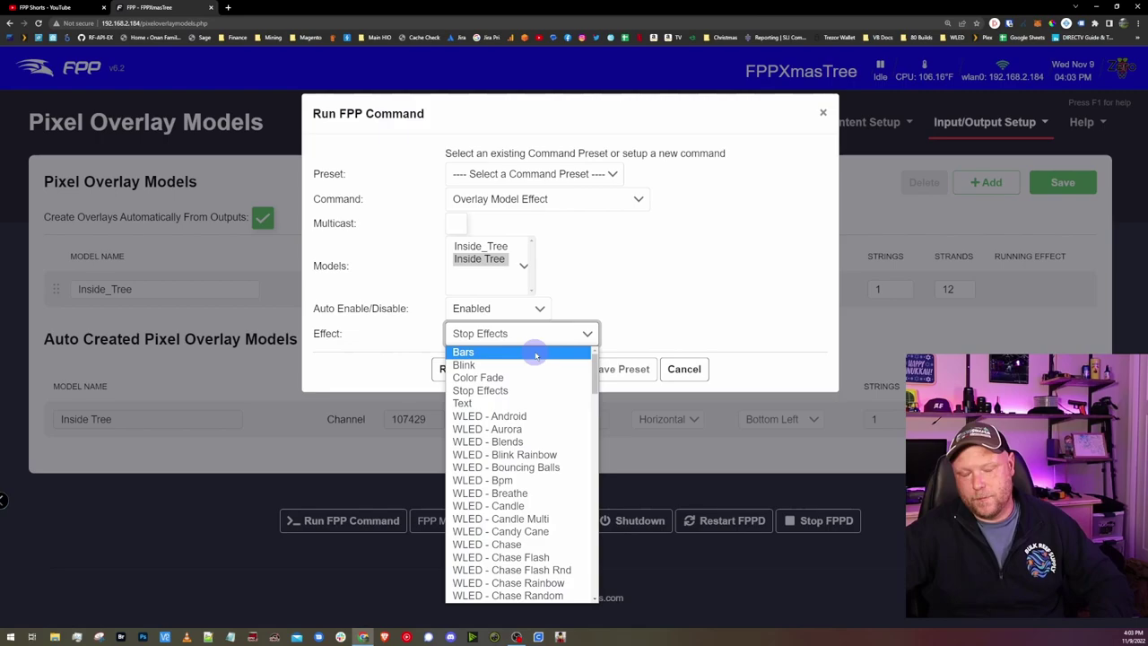
Try the Bars effect with direction Up, then switch to WLED - Merry Christmas
{"action": "left_click", "coordinate": [536, 352]}
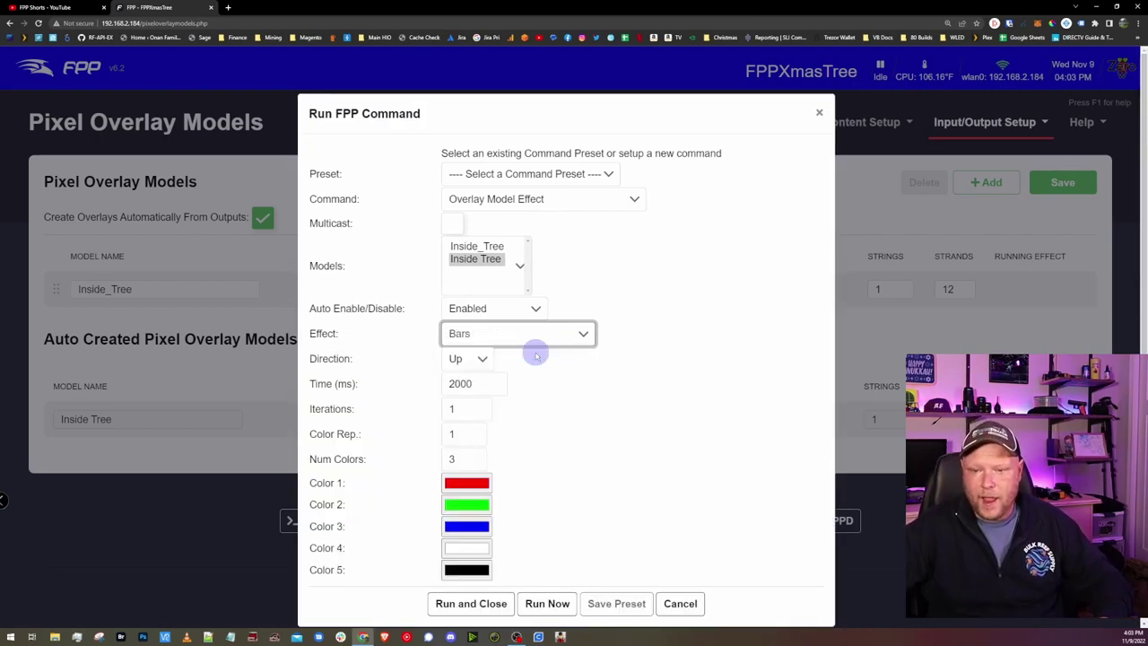
{"action": "left_click", "coordinate": [466, 359]}
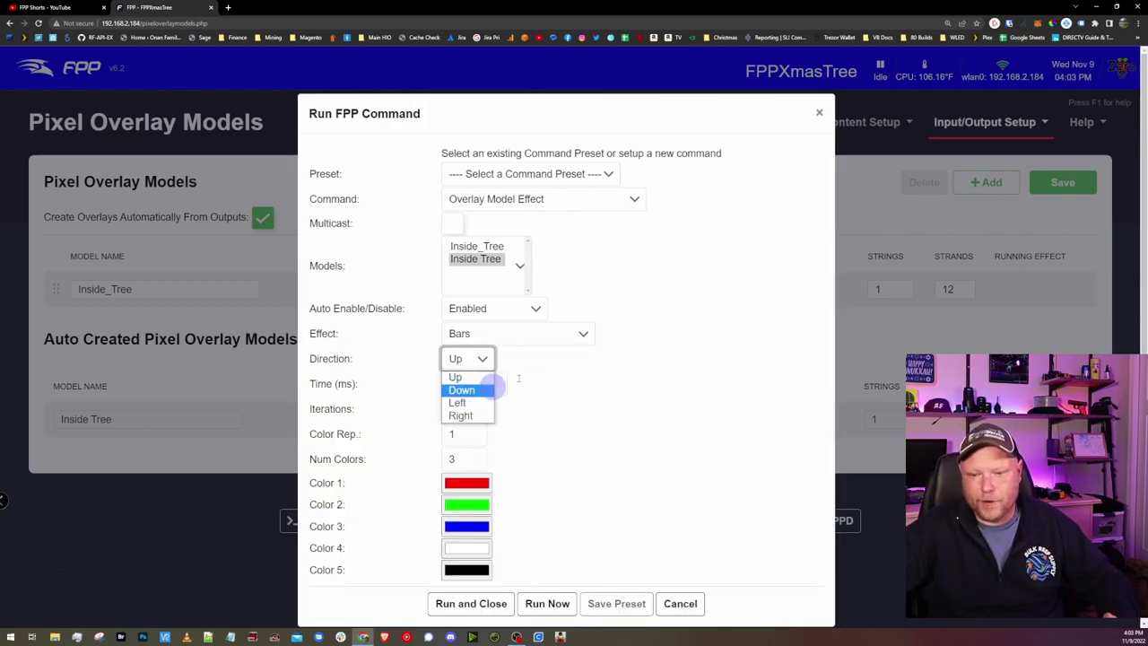
{"action": "left_click", "coordinate": [617, 358]}
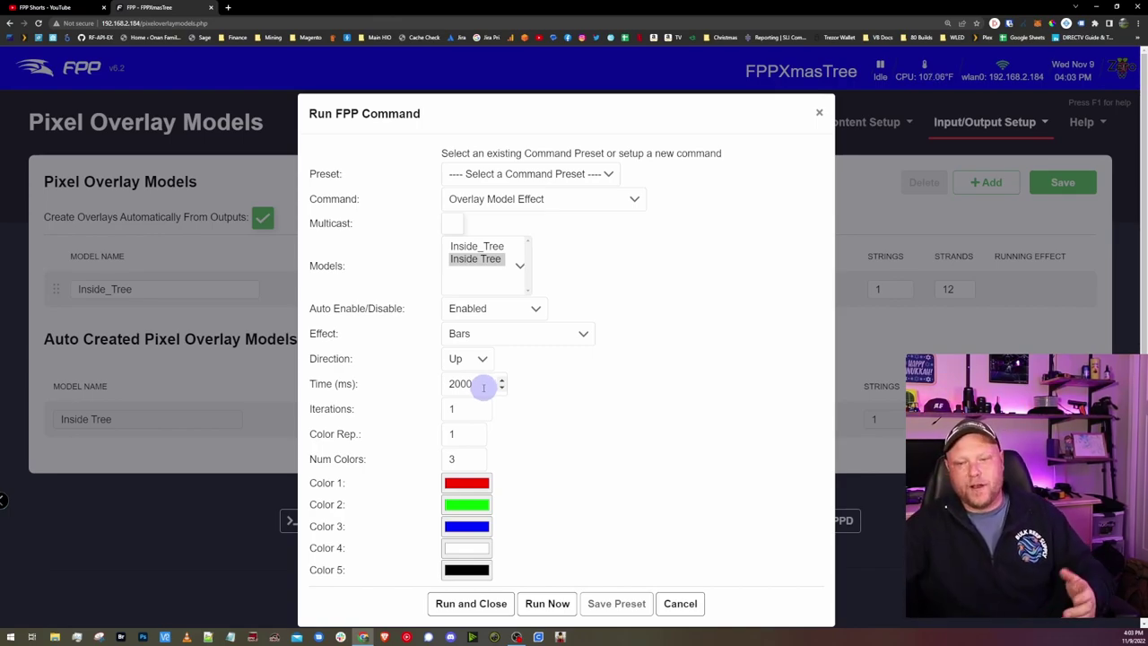
{"action": "left_click", "coordinate": [574, 335]}
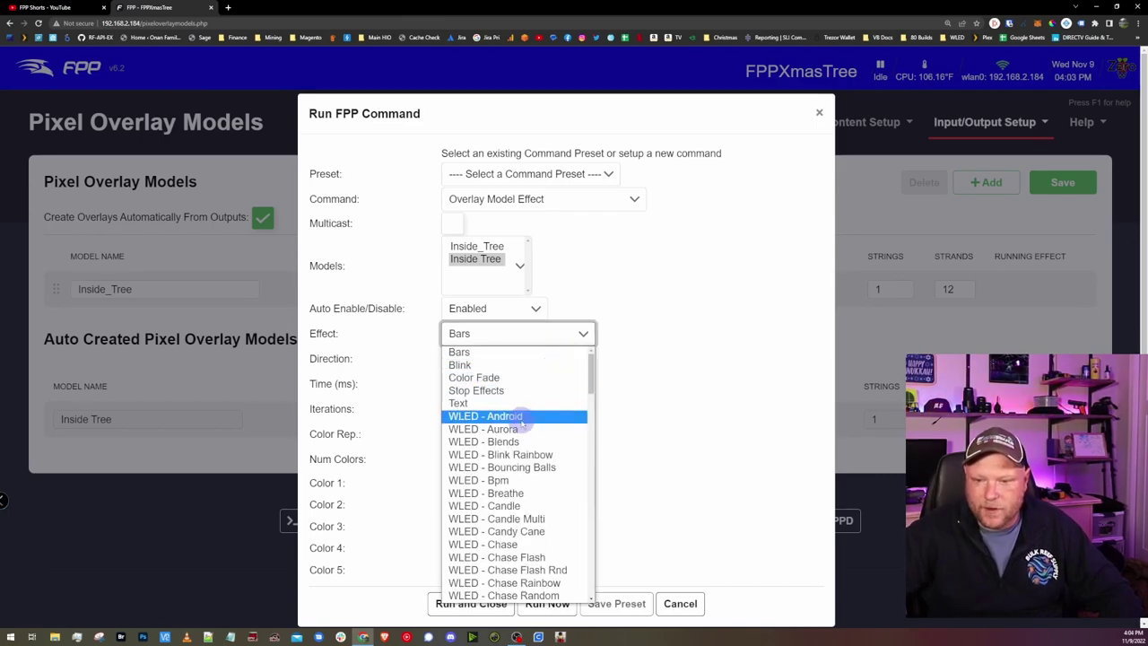
{"action": "scroll", "coordinate": [523, 424], "scroll_direction": "down", "scroll_amount": 10}
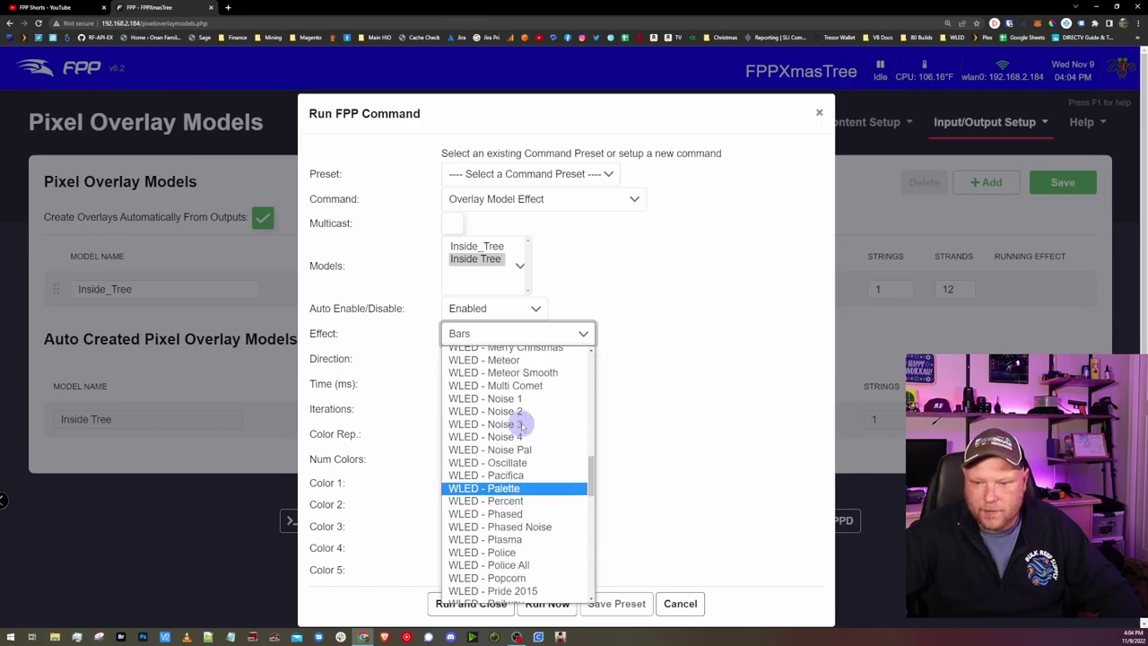
{"action": "scroll", "coordinate": [523, 423], "scroll_direction": "up", "scroll_amount": 3}
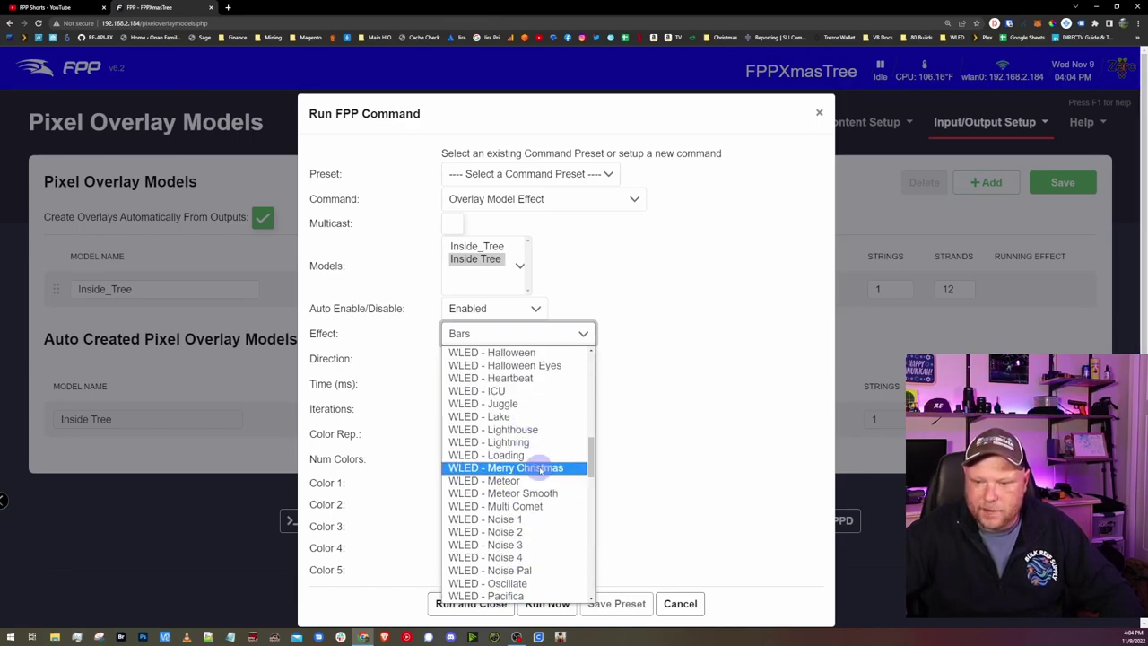
{"action": "left_click", "coordinate": [541, 468]}
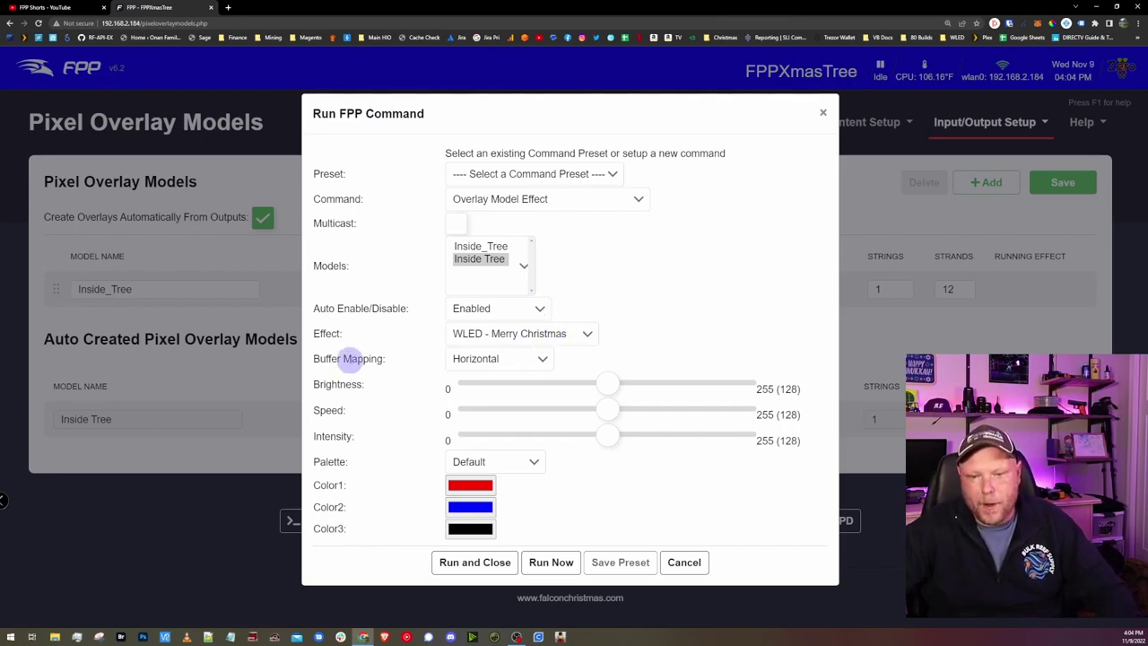
{"action": "left_click", "coordinate": [537, 359]}
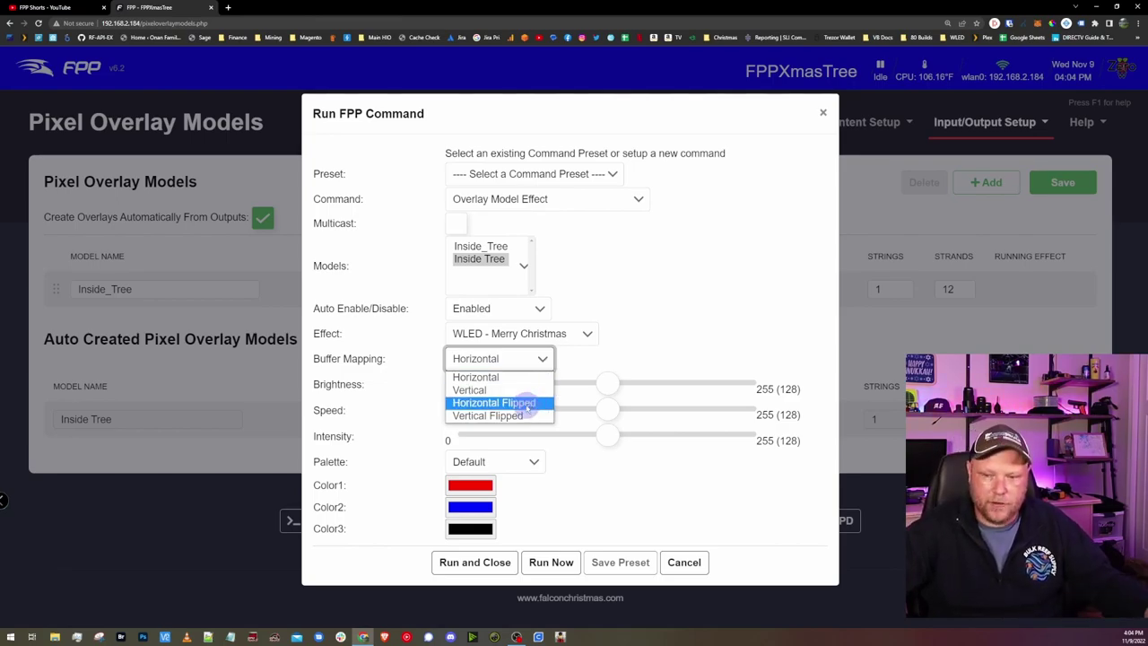
{"action": "left_click", "coordinate": [758, 285]}
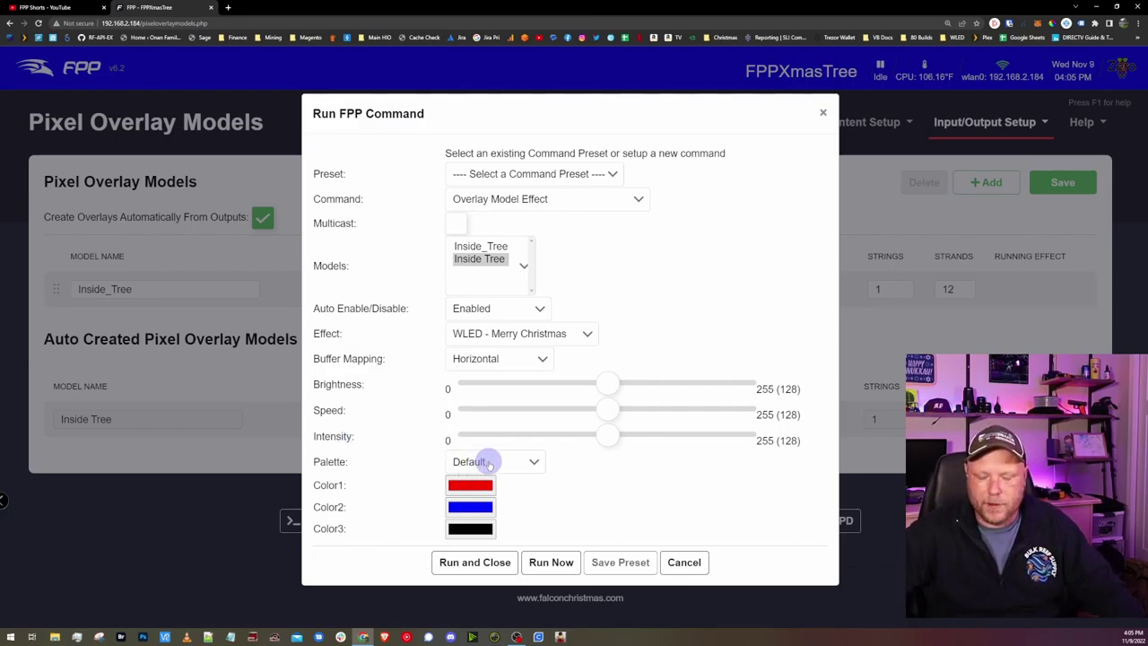
Set the effect's color palette to Colors 1&2
{"action": "left_click", "coordinate": [488, 463]}
{"action": "scroll", "coordinate": [489, 433], "scroll_direction": "down", "scroll_amount": 1}
{"action": "scroll", "coordinate": [492, 422], "scroll_direction": "down", "scroll_amount": 2}
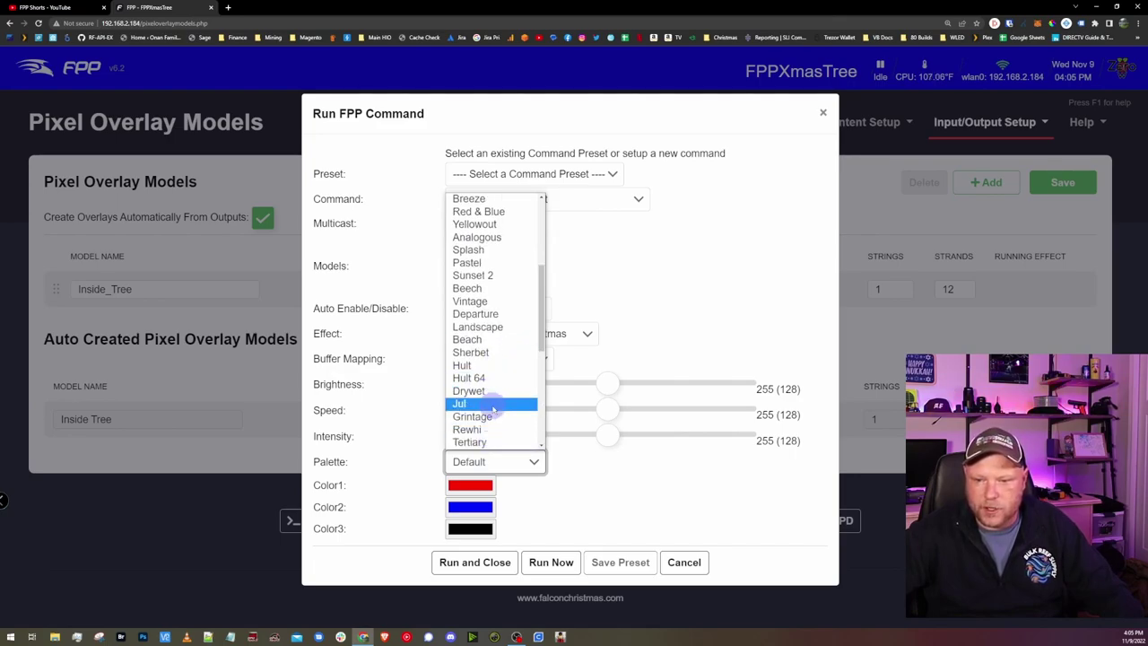
{"action": "scroll", "coordinate": [493, 409], "scroll_direction": "down", "scroll_amount": 2}
{"action": "scroll", "coordinate": [489, 381], "scroll_direction": "down", "scroll_amount": 1}
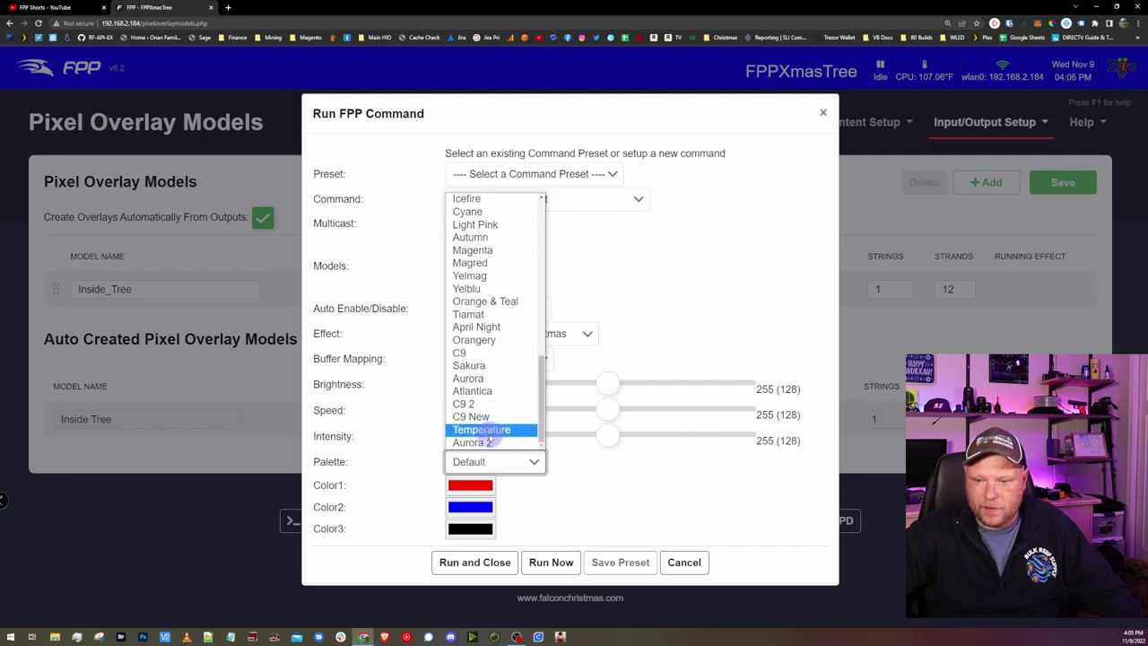
{"action": "scroll", "coordinate": [484, 417], "scroll_direction": "up", "scroll_amount": 5}
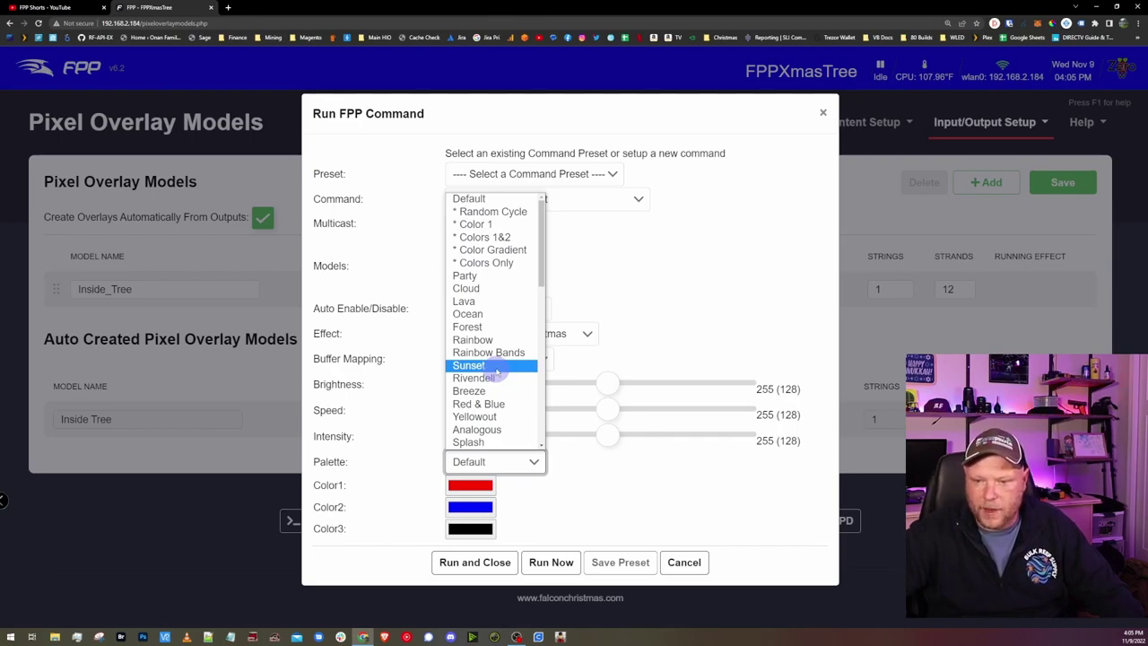
{"action": "key", "text": "Page_Down"}
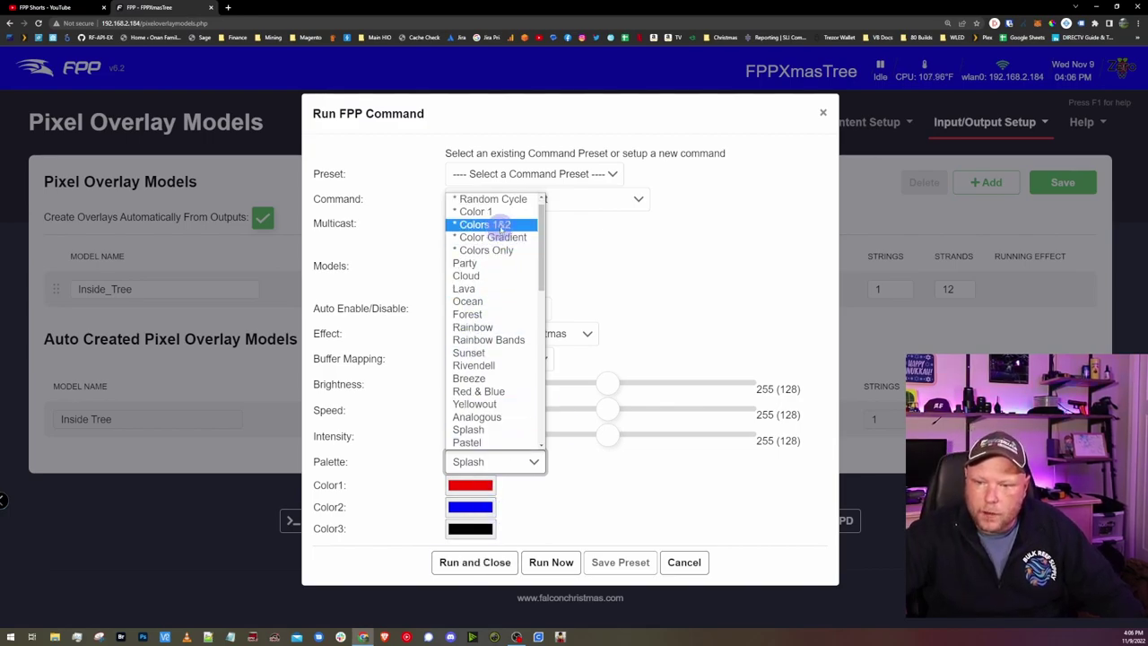
{"action": "left_click", "coordinate": [488, 224]}
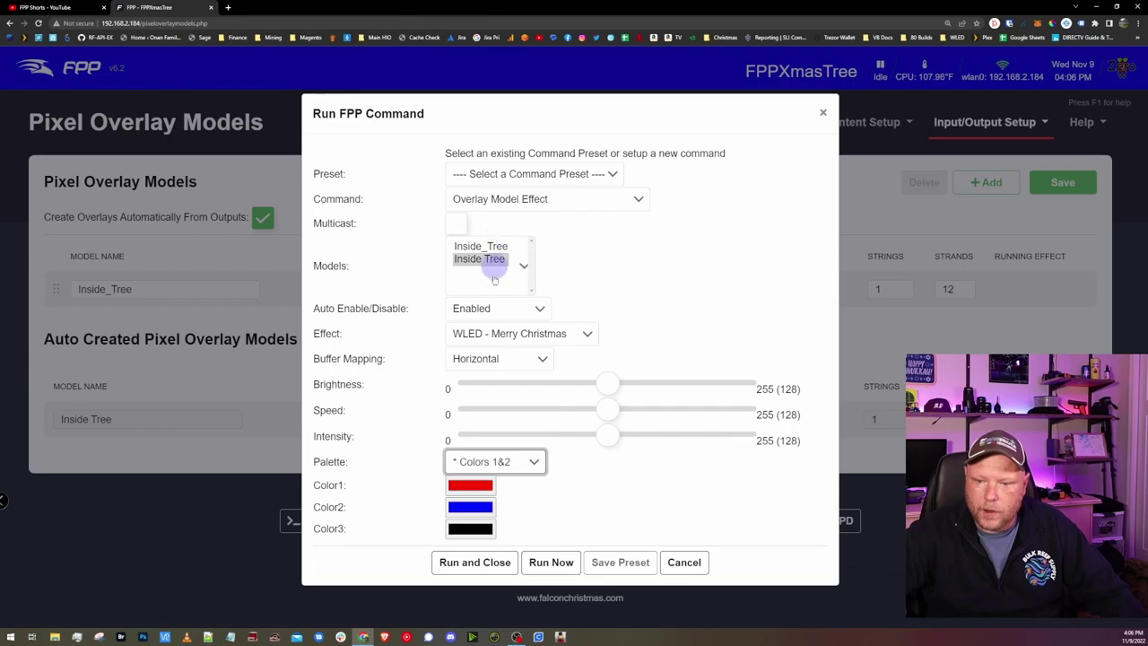
Change Color2 from blue to green and raise Intensity to about 212
{"action": "left_click", "coordinate": [464, 506]}
{"action": "left_click", "coordinate": [561, 435]}
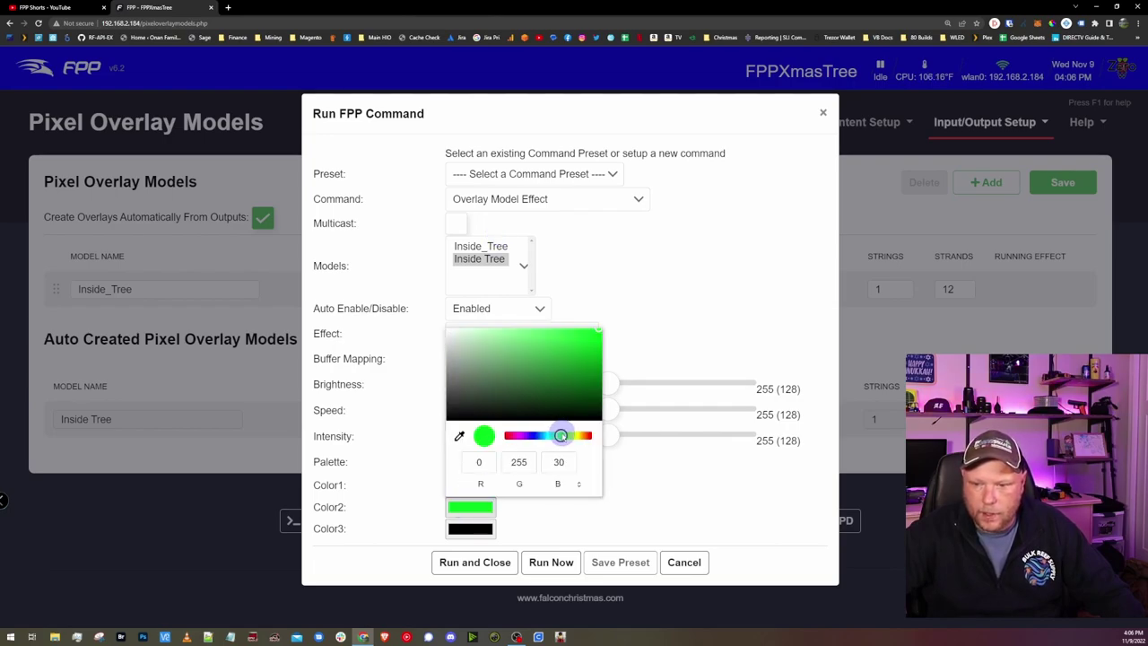
{"action": "left_click", "coordinate": [647, 298]}
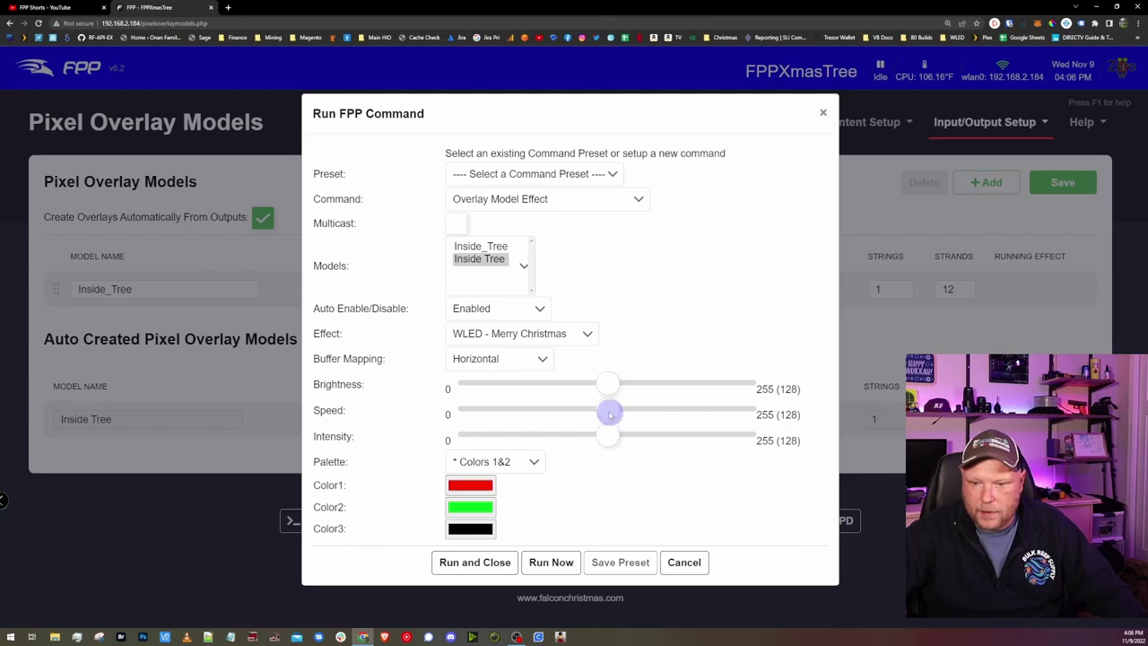
{"action": "left_click_drag", "start_coordinate": [608, 435], "coordinate": [688, 448]}
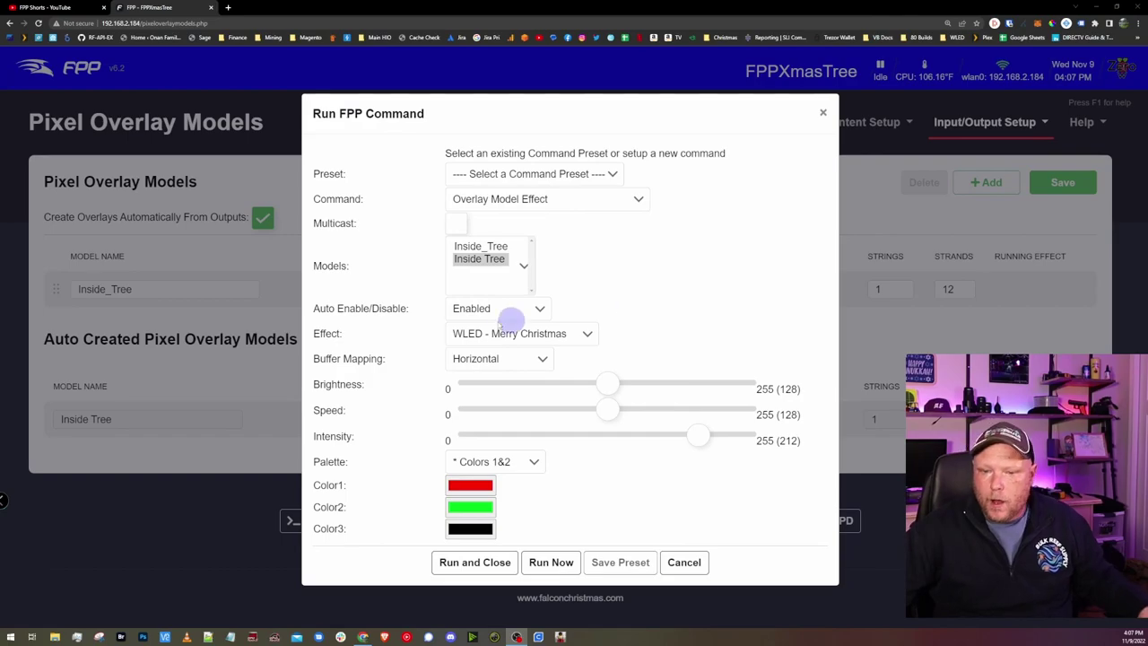
Switch the effect to Stop Effects, run it now on Inside Tree, then cancel the dialog
{"action": "left_click", "coordinate": [475, 332]}
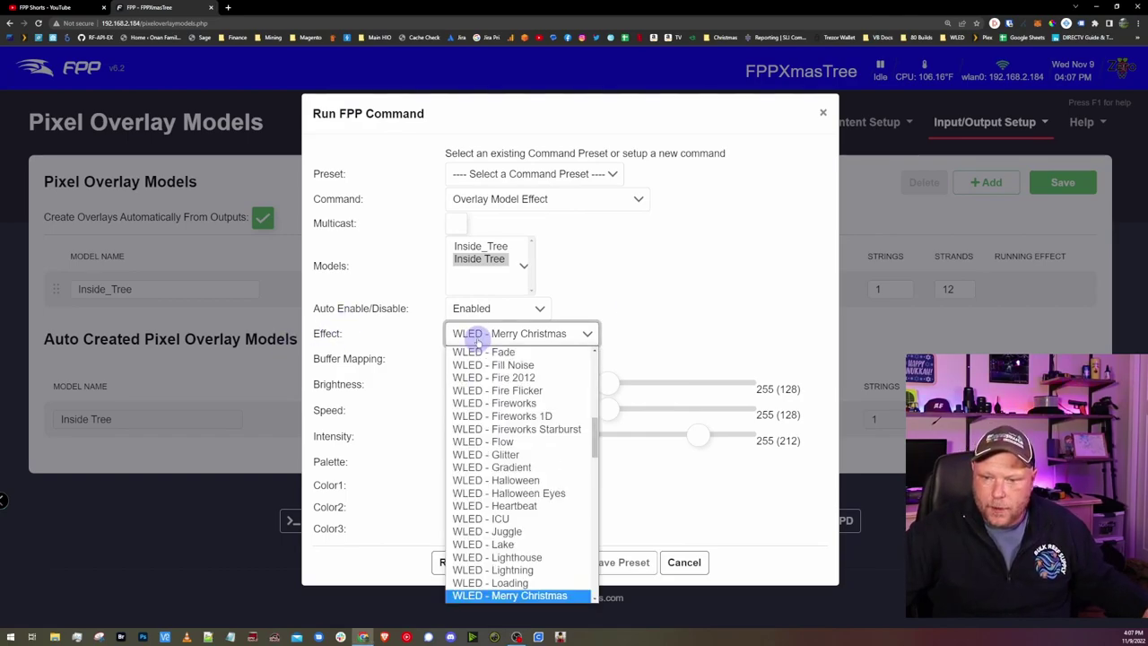
{"action": "scroll", "coordinate": [481, 391], "scroll_direction": "up", "scroll_amount": 5}
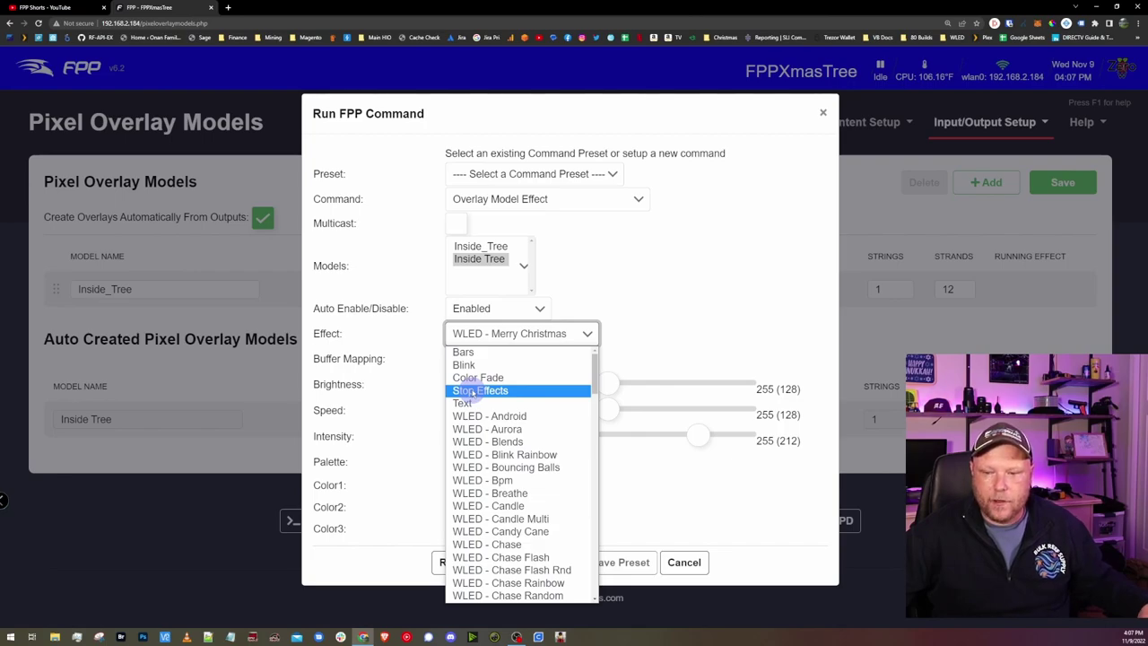
{"action": "left_click", "coordinate": [461, 392]}
{"action": "left_click", "coordinate": [550, 368]}
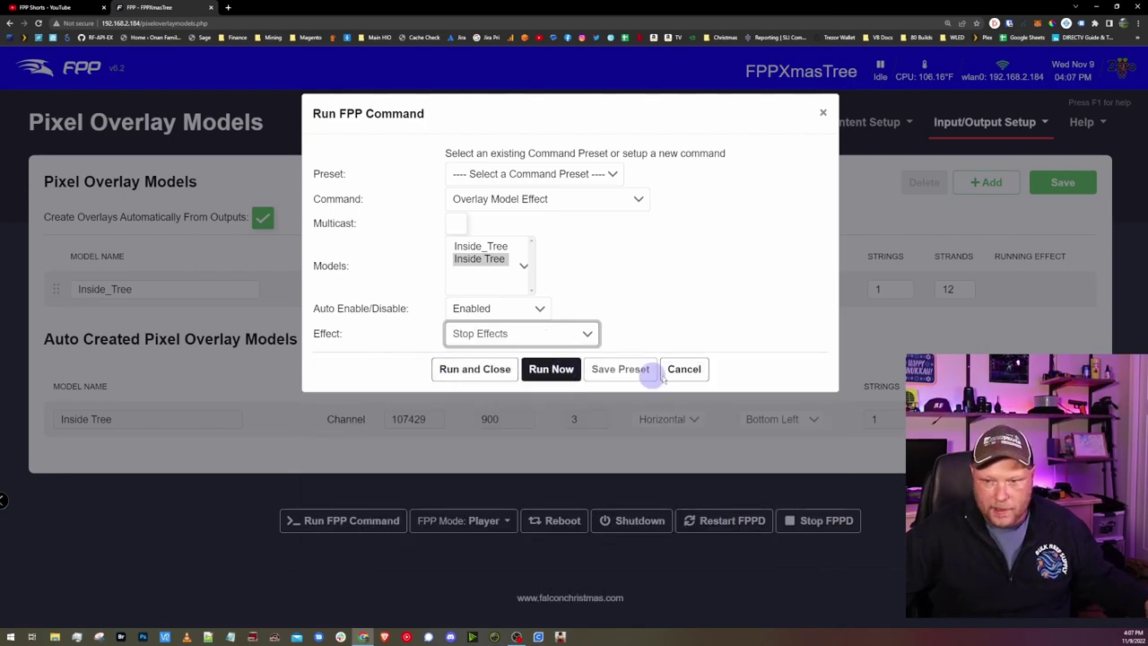
{"action": "left_click", "coordinate": [683, 369]}
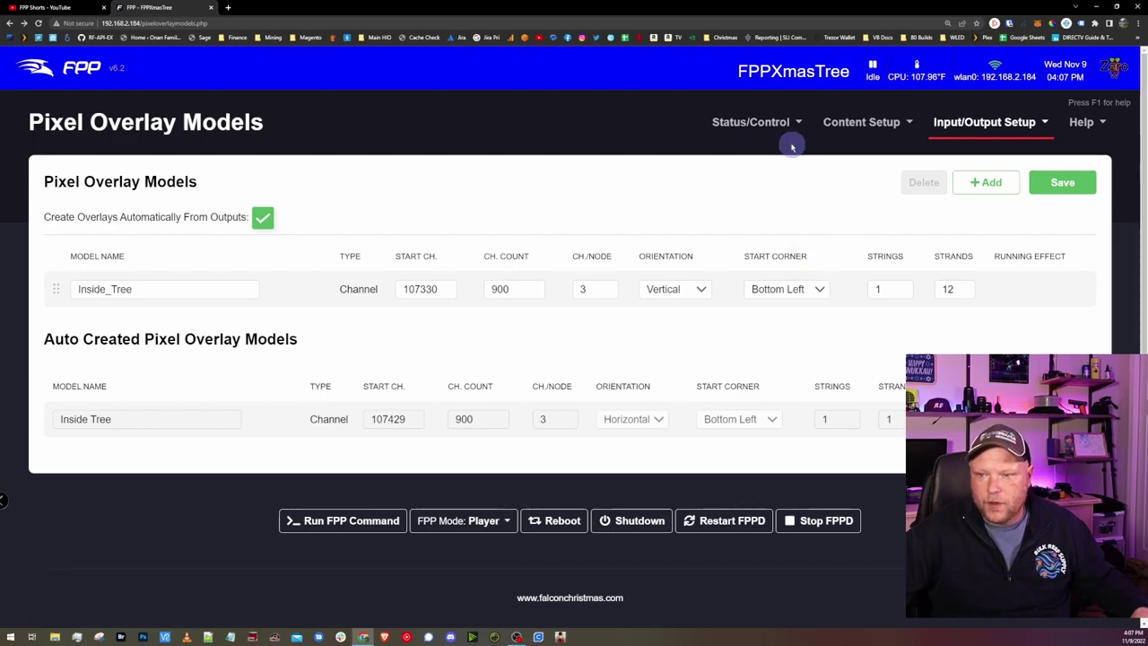
{"action": "left_click", "coordinate": [752, 122]}
{"action": "left_click", "coordinate": [749, 363]}
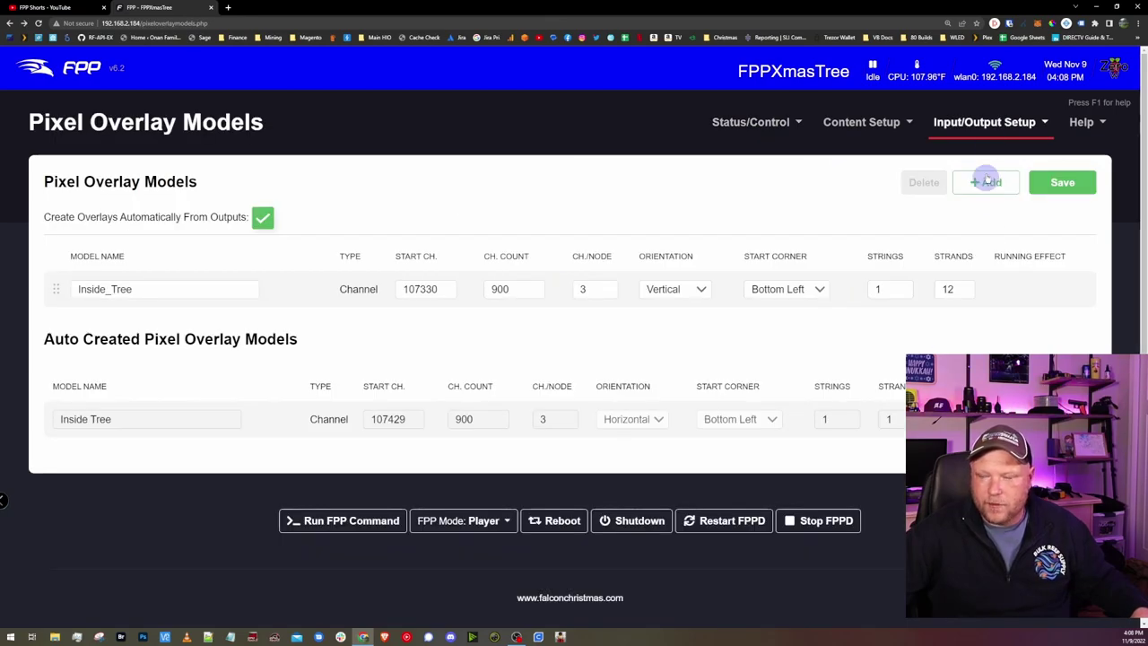
{"action": "left_click", "coordinate": [1000, 125]}
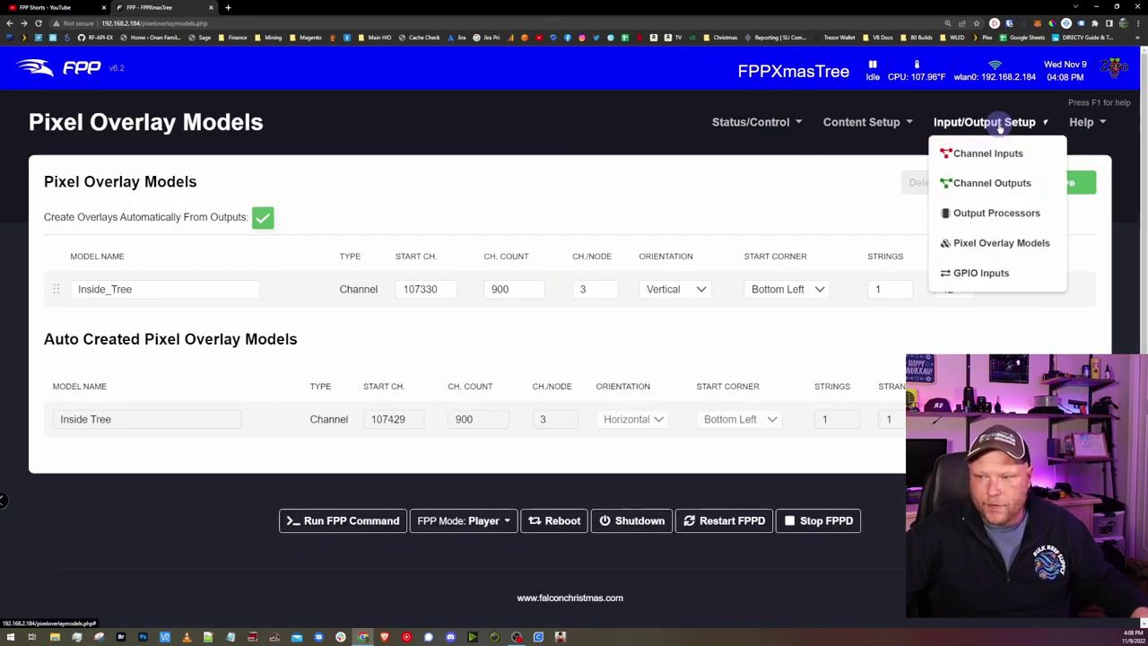
{"action": "left_click", "coordinate": [1008, 243]}
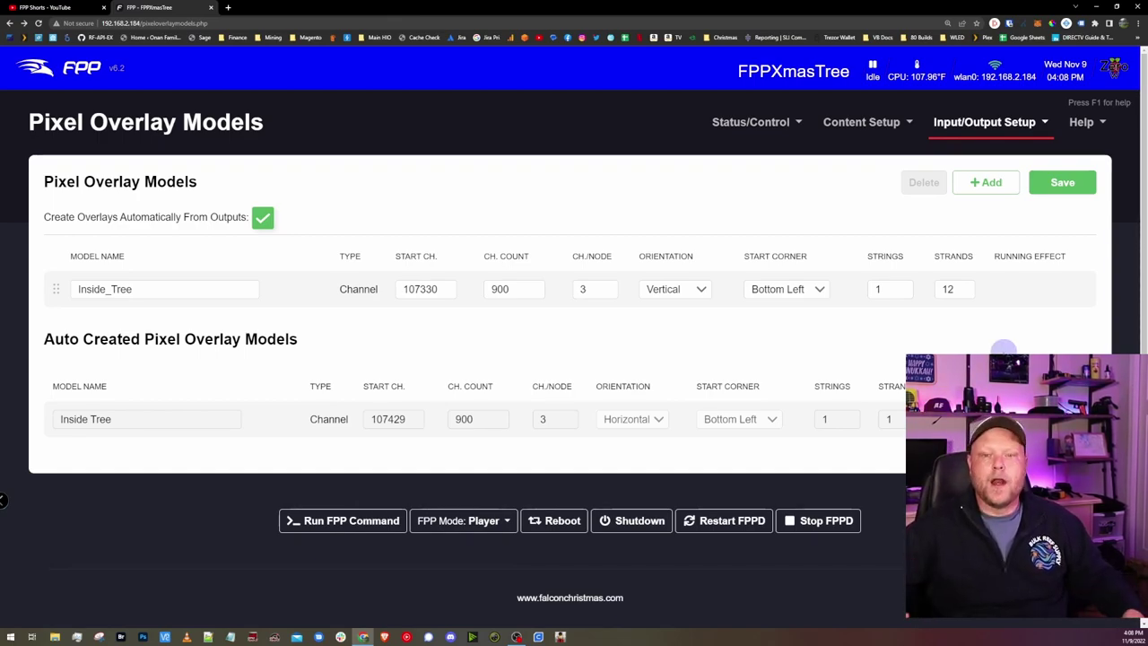
Open Content Setup > Plugin Manager and confirm the WLED Effects plugin is installed
{"action": "left_click", "coordinate": [895, 125]}
{"action": "left_click", "coordinate": [879, 271]}
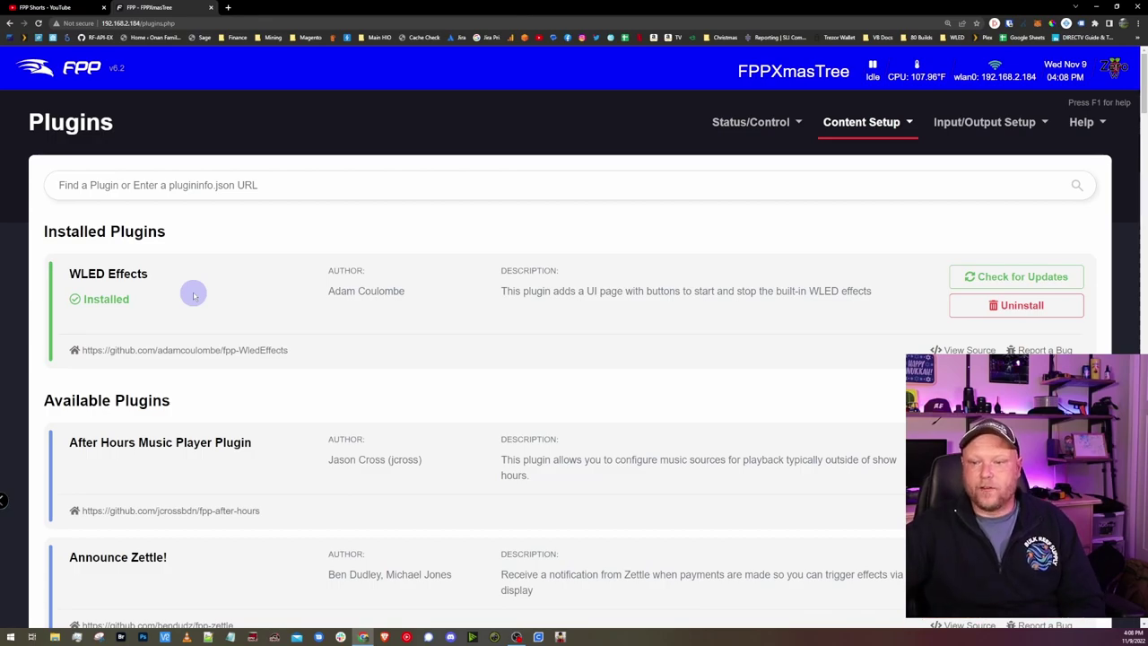
{"action": "left_click", "coordinate": [199, 185]}
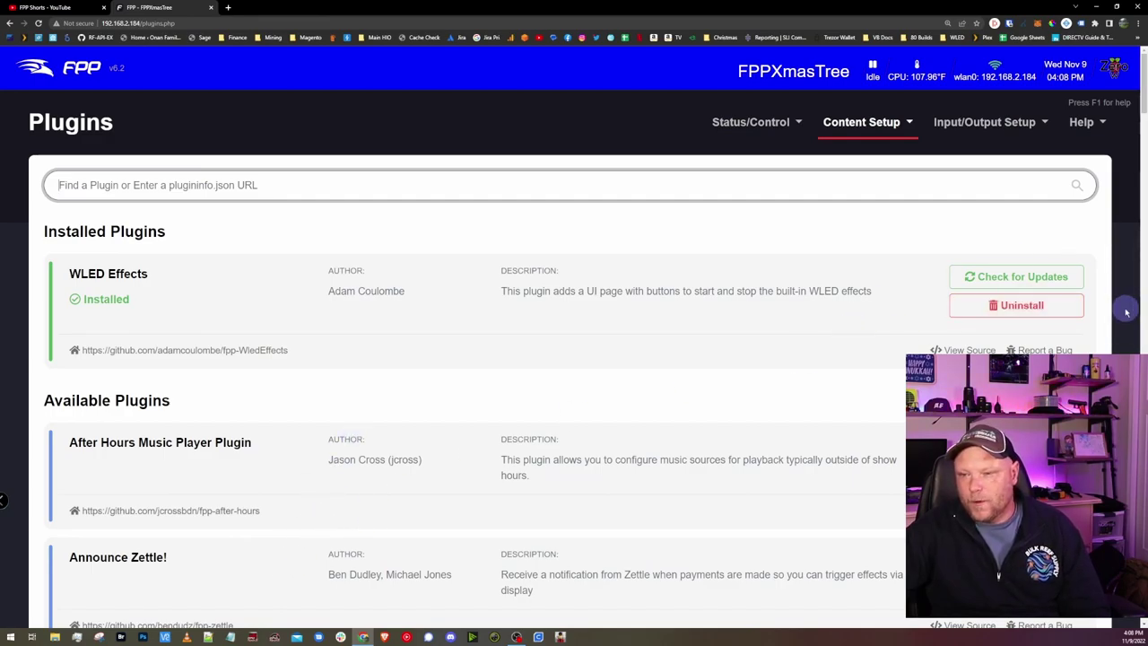
{"action": "left_click", "coordinate": [843, 263]}
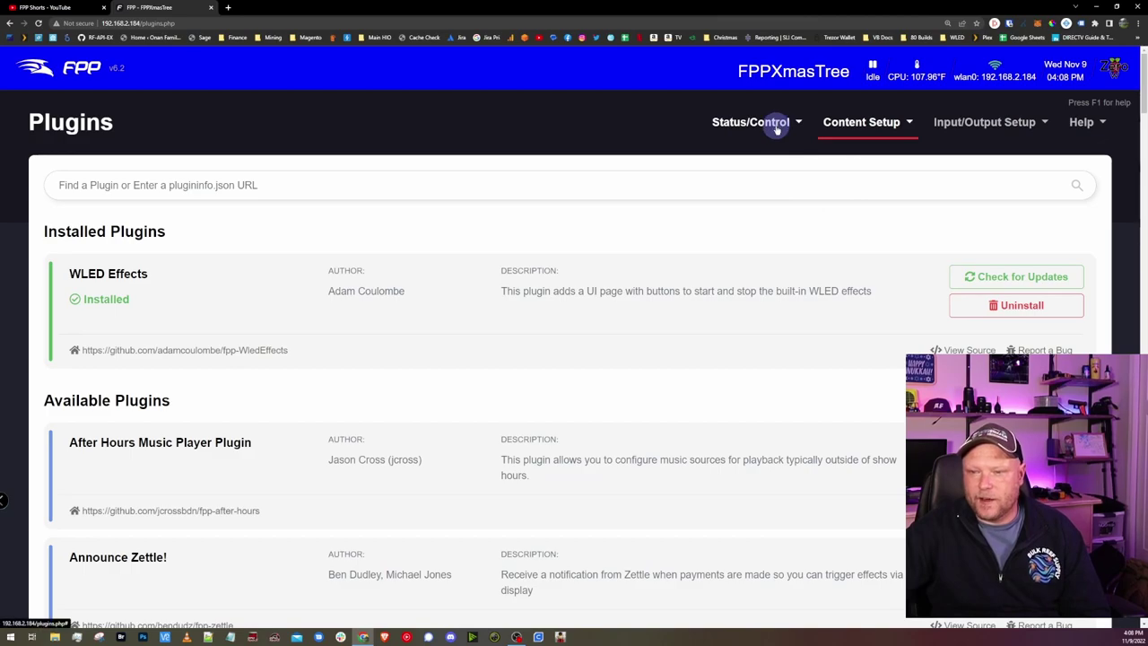
Open Status/Control > WLED Effects and view its Multisync host settings
{"action": "left_click", "coordinate": [777, 126]}
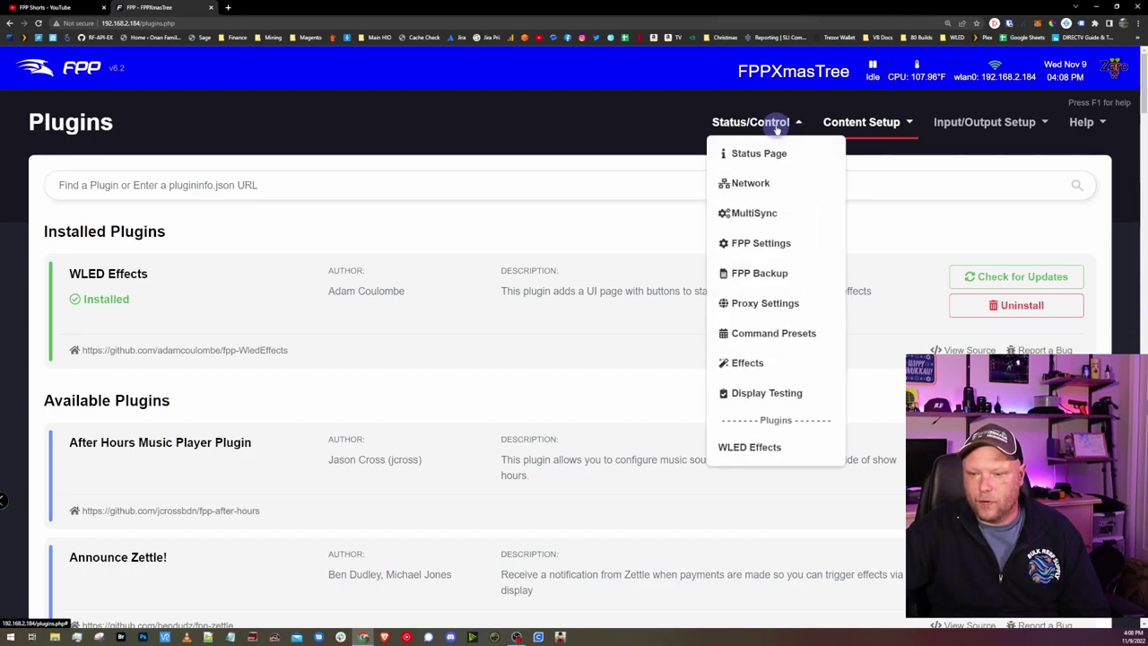
{"action": "left_click", "coordinate": [752, 448]}
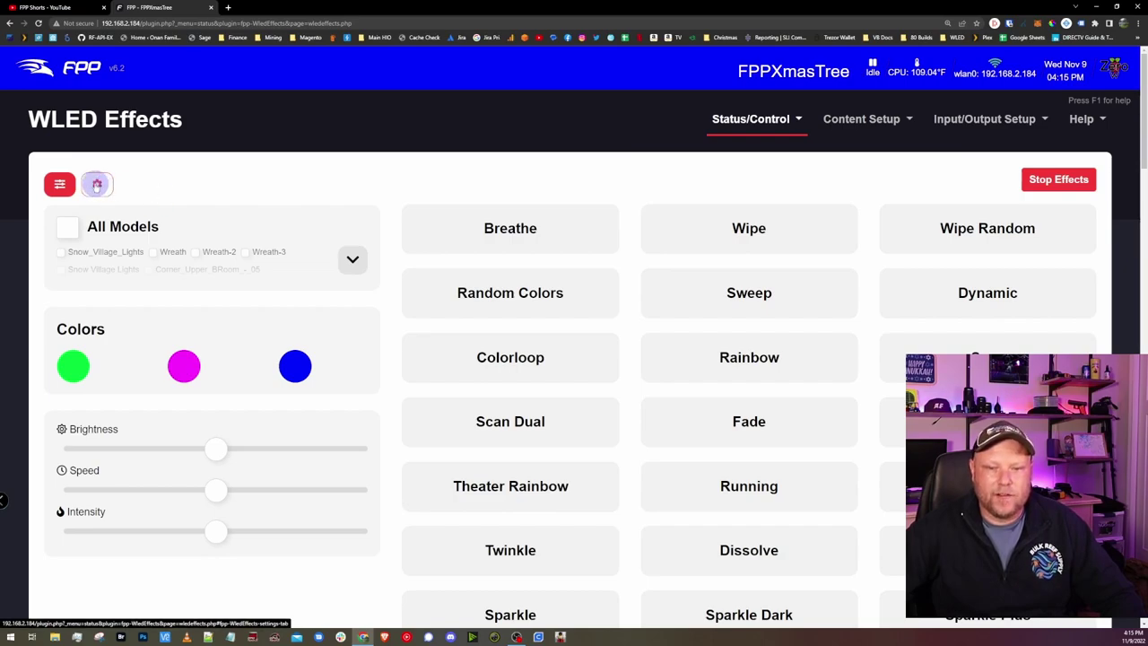
{"action": "left_click", "coordinate": [97, 185]}
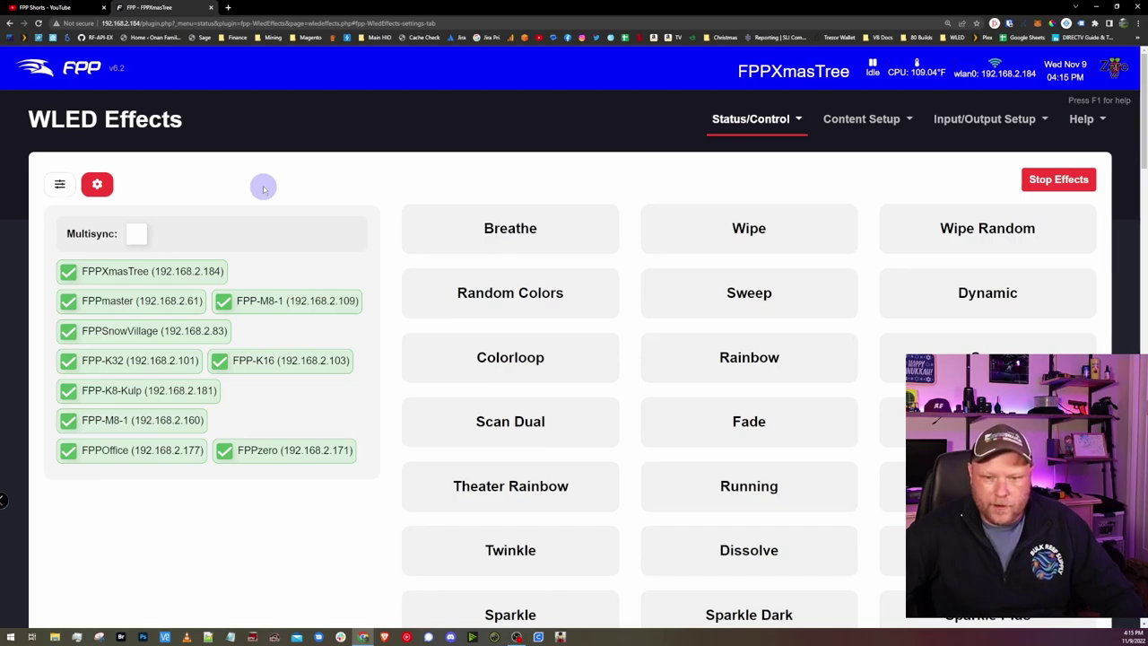
On the effect controls, expand All Models to verify Inside_Tree is ticked, then collapse it
{"action": "left_click", "coordinate": [59, 185]}
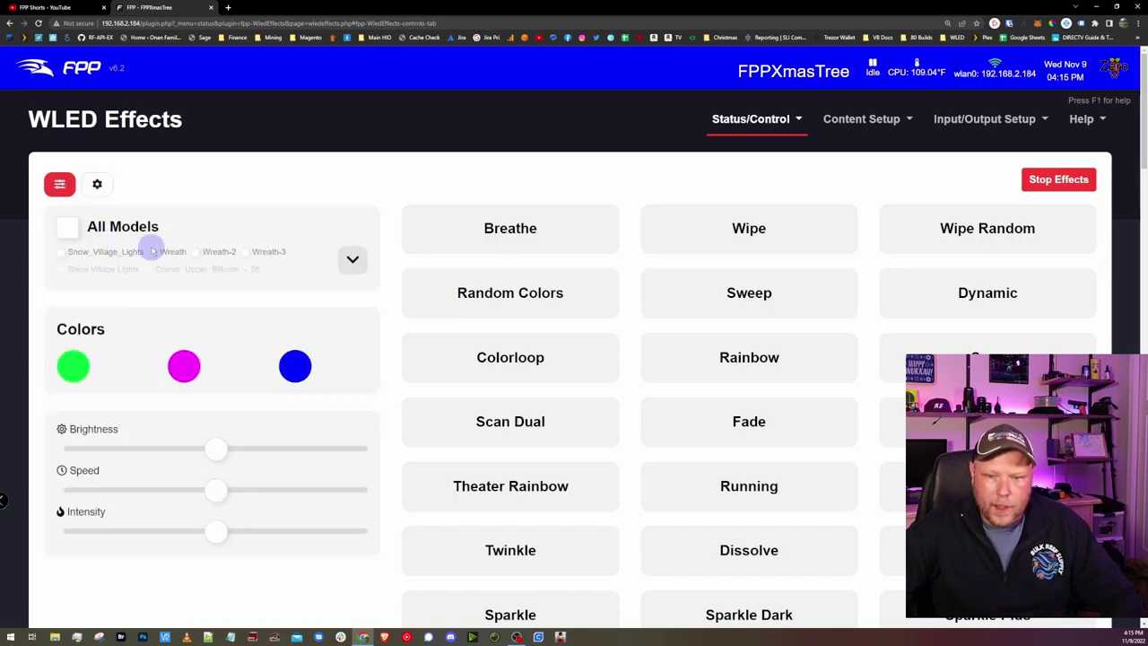
{"action": "left_click", "coordinate": [354, 261]}
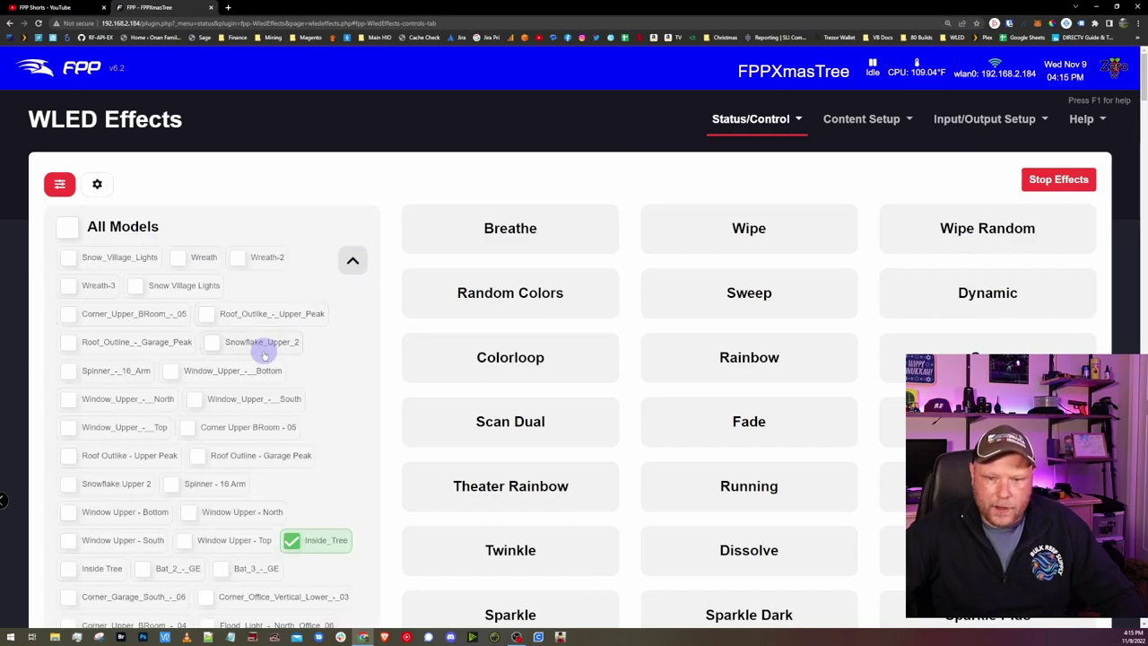
{"action": "scroll", "coordinate": [190, 289], "scroll_direction": "down", "scroll_amount": 1}
{"action": "scroll", "coordinate": [190, 289], "scroll_direction": "down", "scroll_amount": 1}
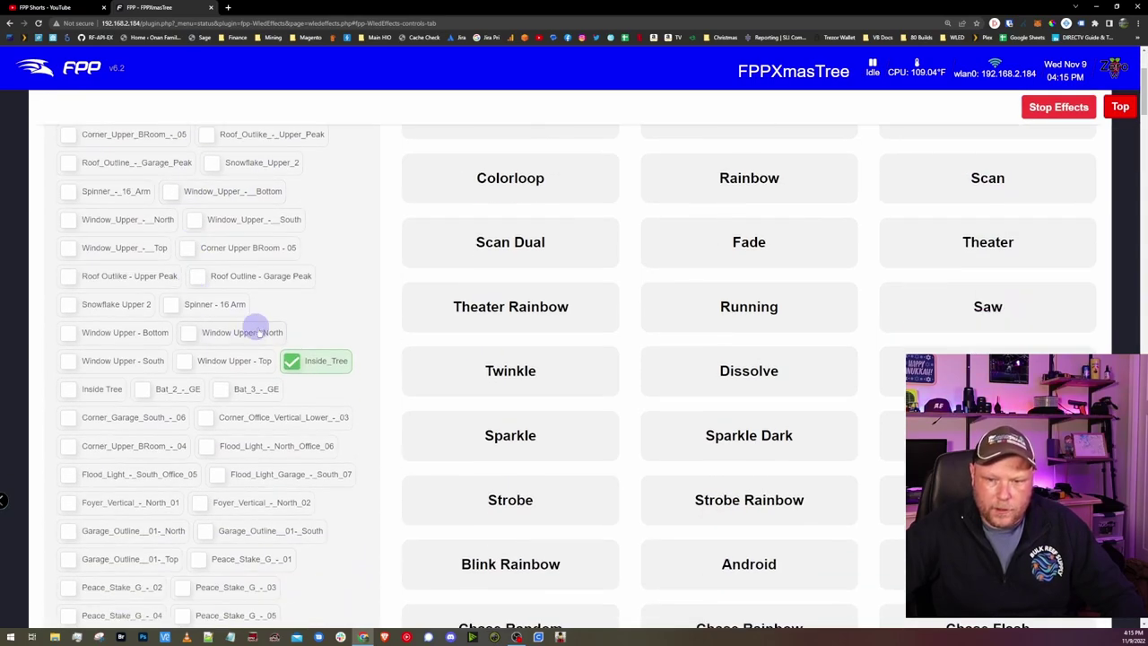
{"action": "scroll", "coordinate": [295, 363], "scroll_direction": "up", "scroll_amount": 2}
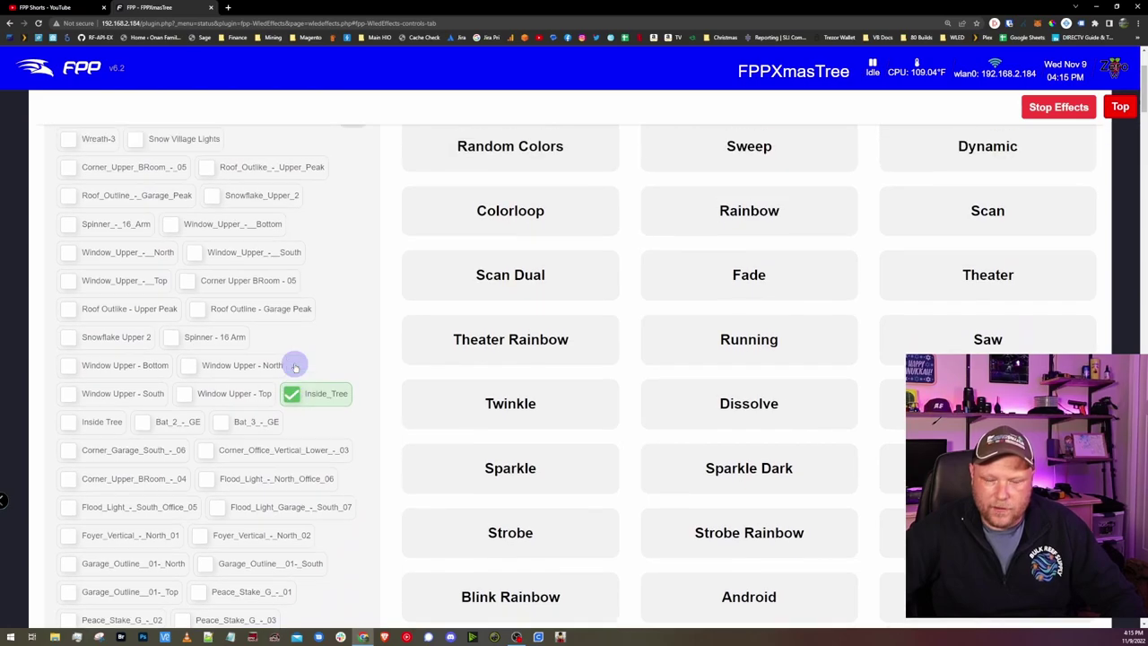
{"action": "left_click", "coordinate": [353, 255]}
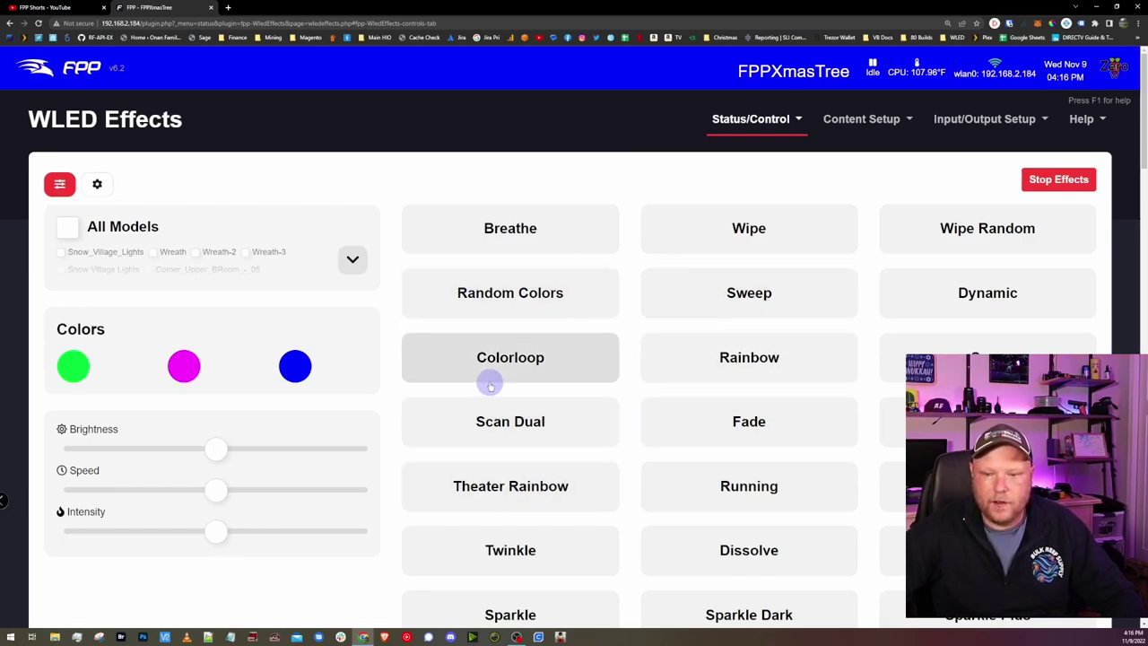
{"action": "scroll", "coordinate": [490, 379], "scroll_direction": "down", "scroll_amount": 1}
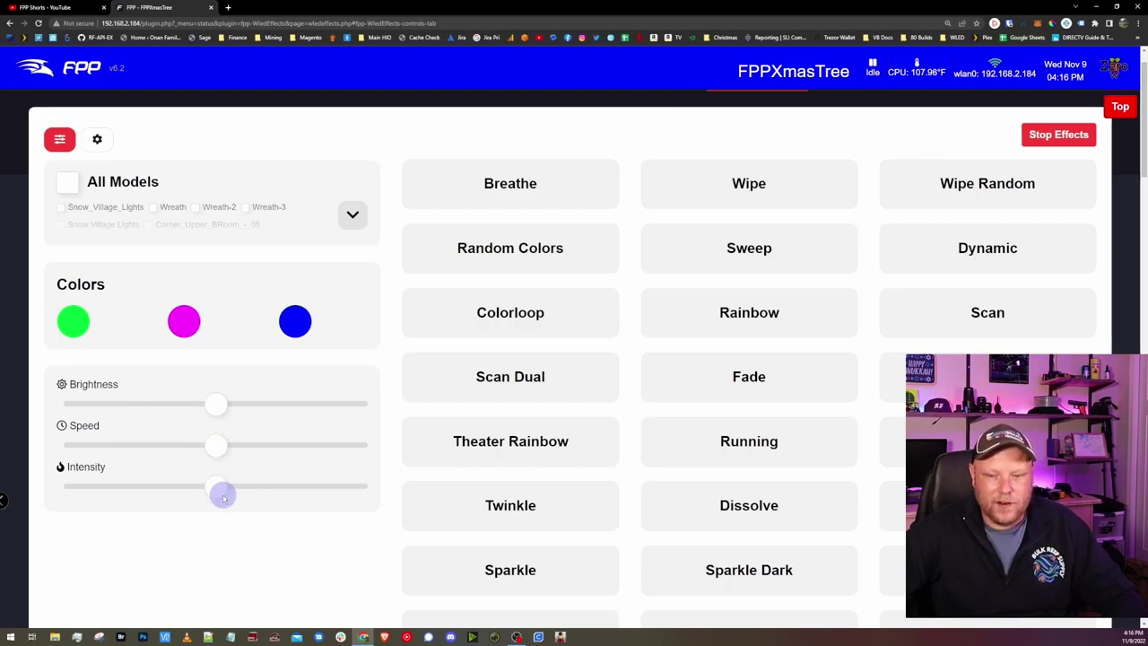
{"action": "scroll", "coordinate": [794, 441], "scroll_direction": "down", "scroll_amount": 4}
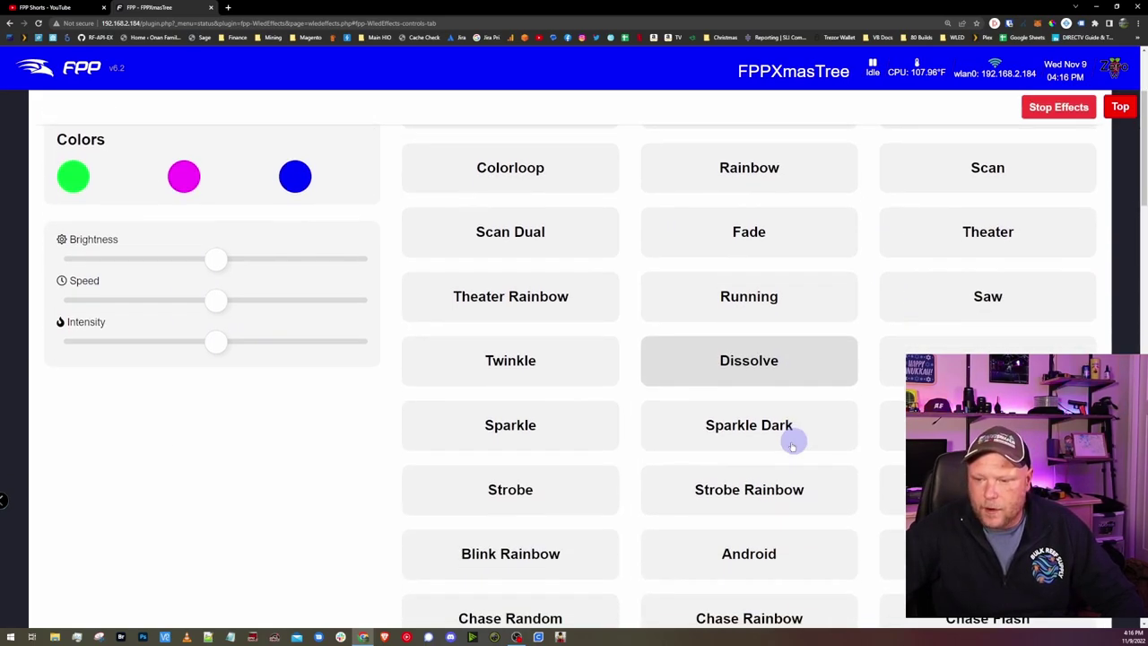
{"action": "scroll", "coordinate": [792, 458], "scroll_direction": "down", "scroll_amount": 12}
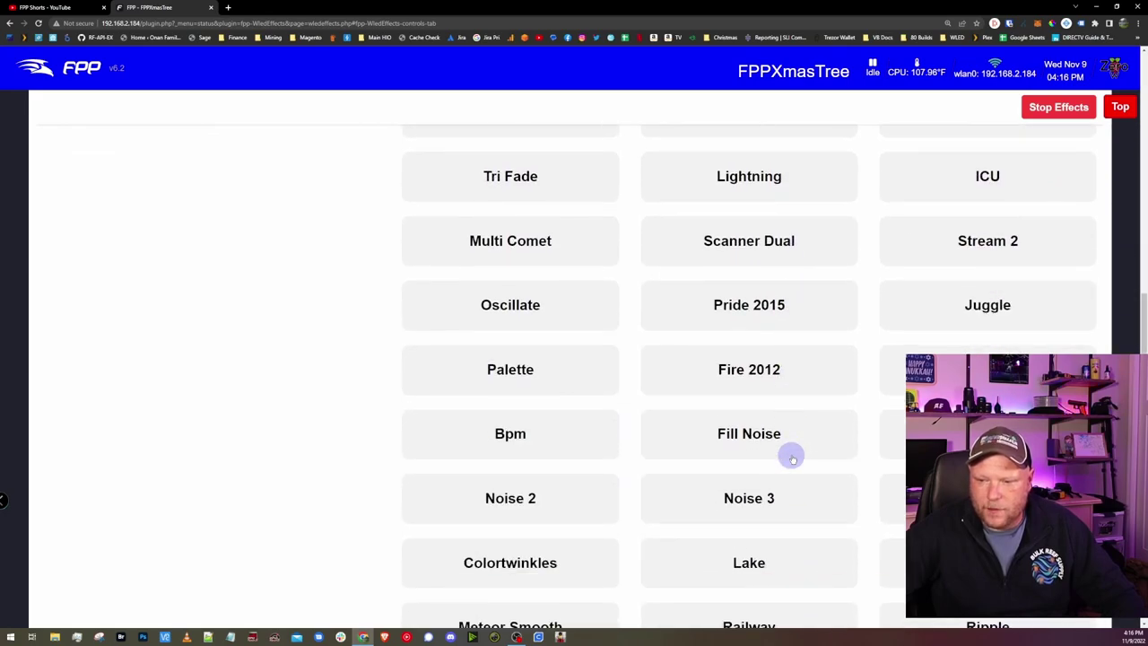
{"action": "scroll", "coordinate": [793, 458], "scroll_direction": "down", "scroll_amount": 8}
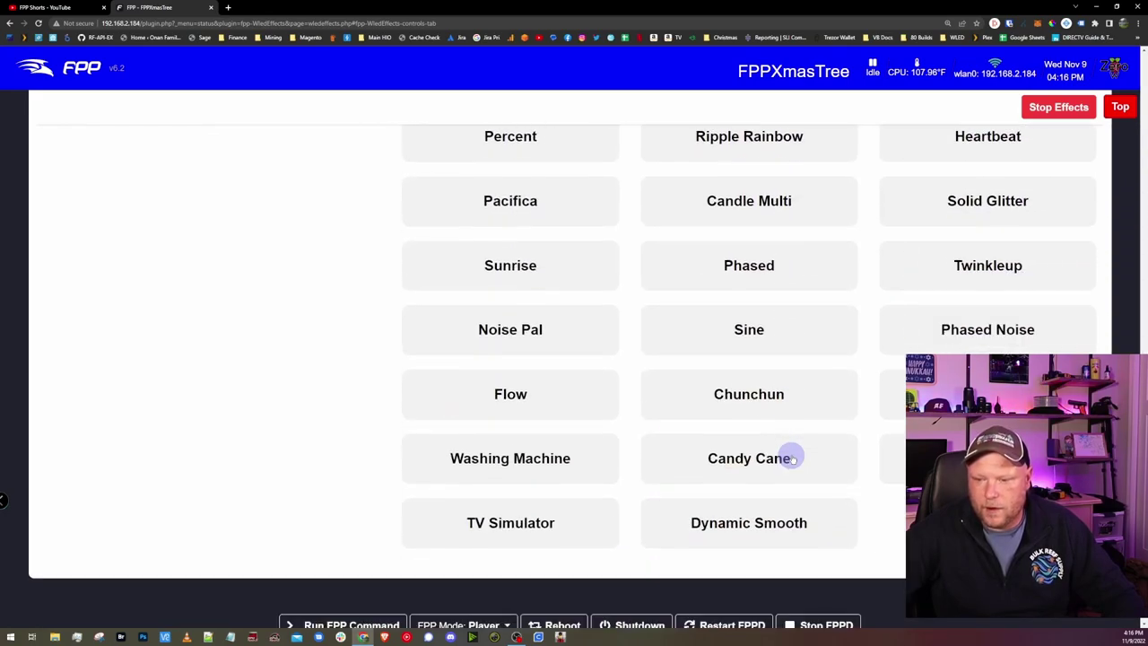
{"action": "scroll", "coordinate": [793, 458], "scroll_direction": "up", "scroll_amount": 14}
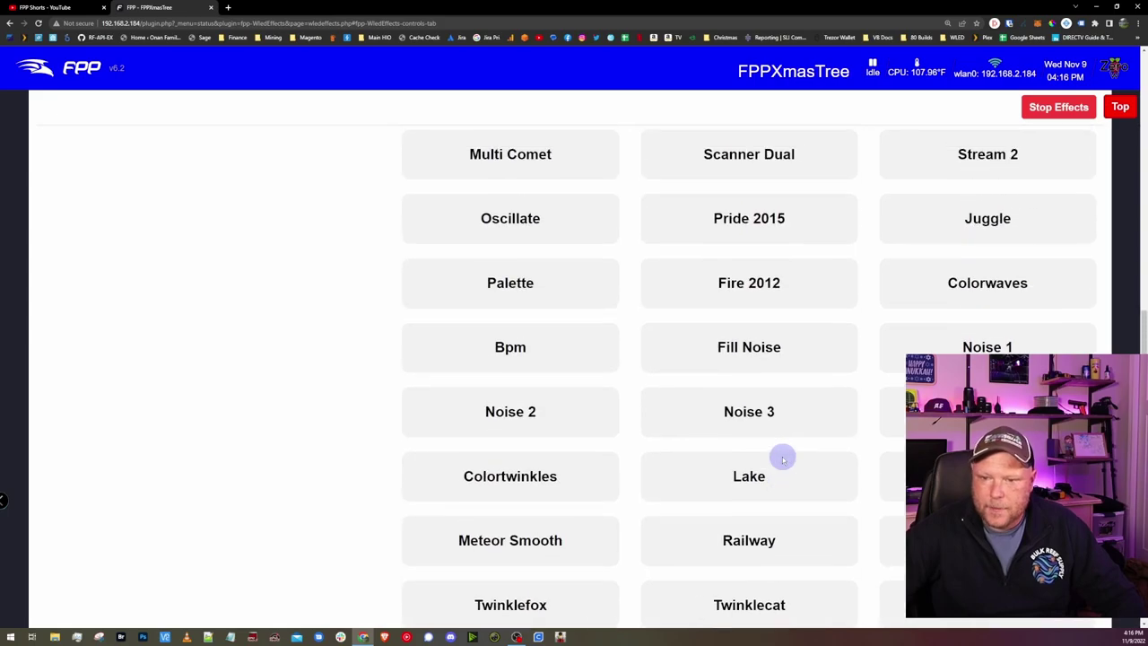
{"action": "scroll", "coordinate": [781, 454], "scroll_direction": "up", "scroll_amount": 10}
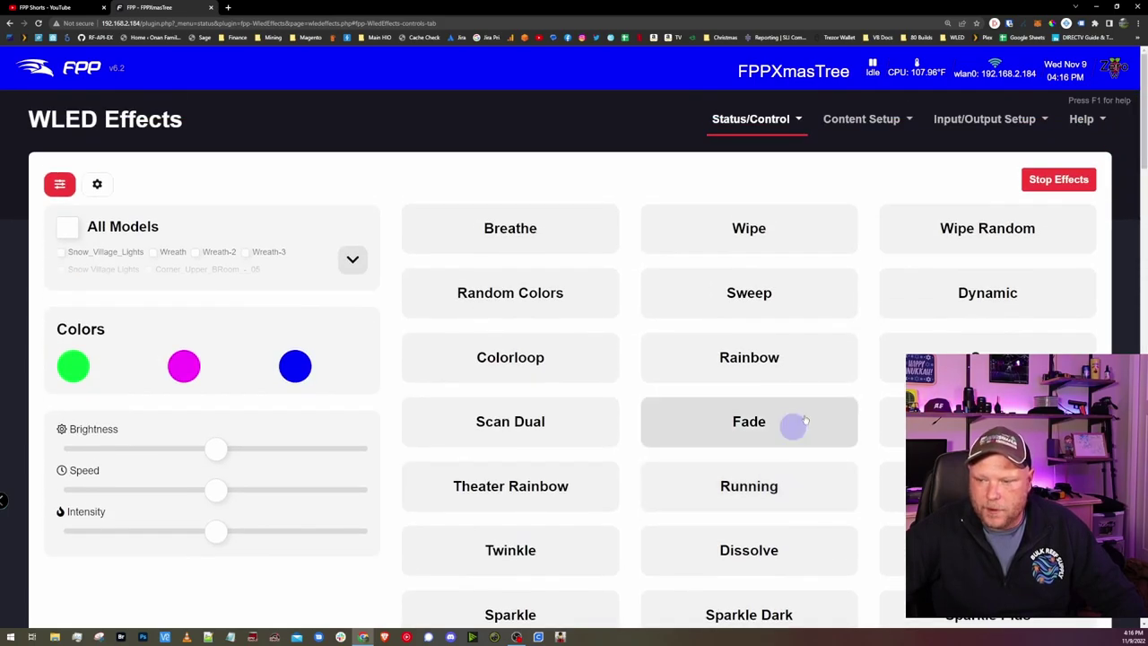
Run the Rainbow effect from the WLED Effects grid on the Inside_Tree model
{"action": "left_click", "coordinate": [843, 375]}
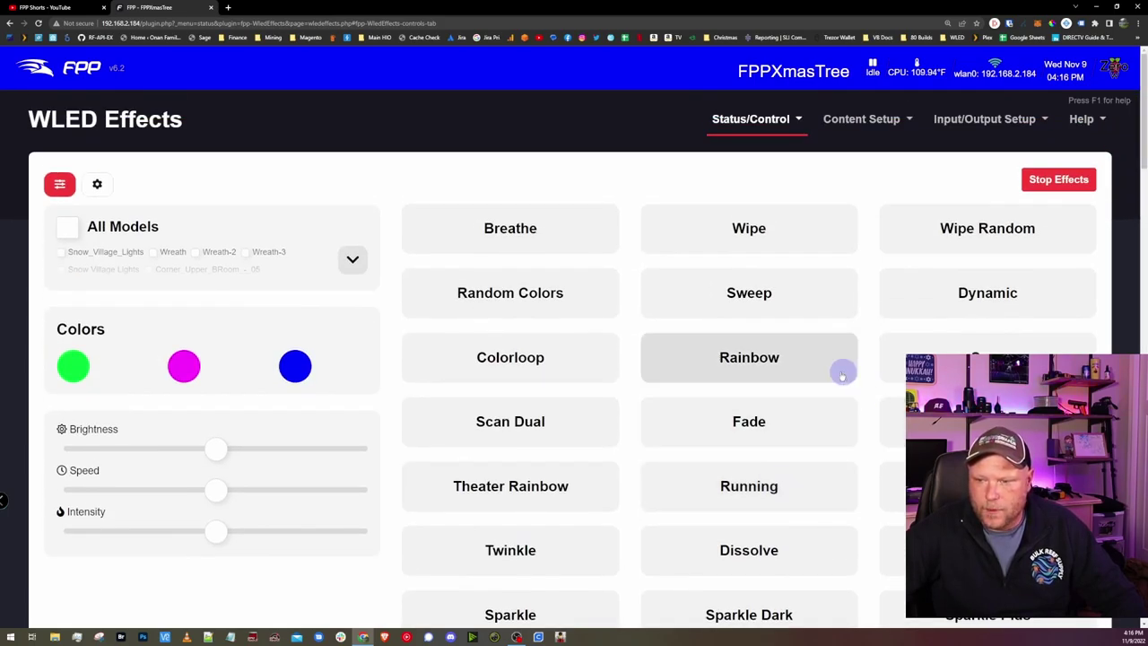